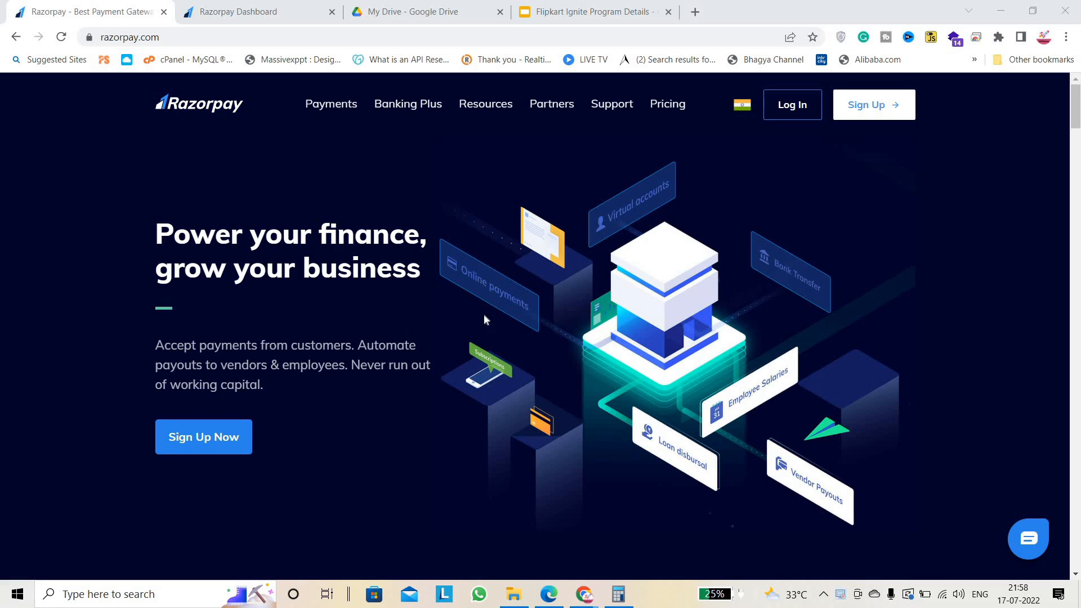
Look up the 2% platform fee on Razorpay's pricing page, then go back to the dashboard home.
left_click(669, 104)
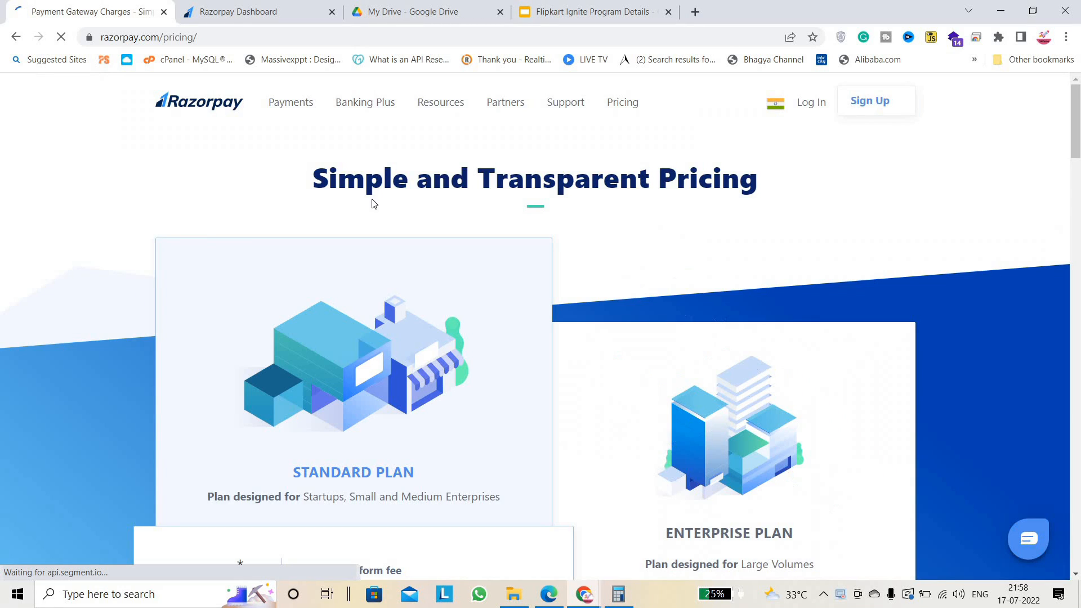
scroll(555, 241, "down", 7)
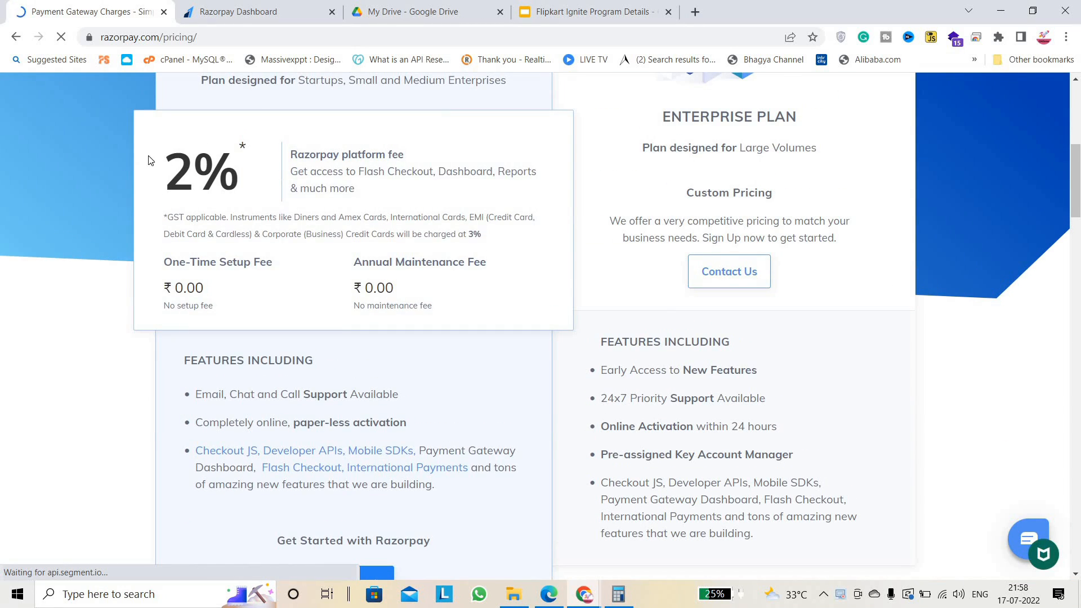
double_click(169, 172)
scroll(332, 279, "down", 8)
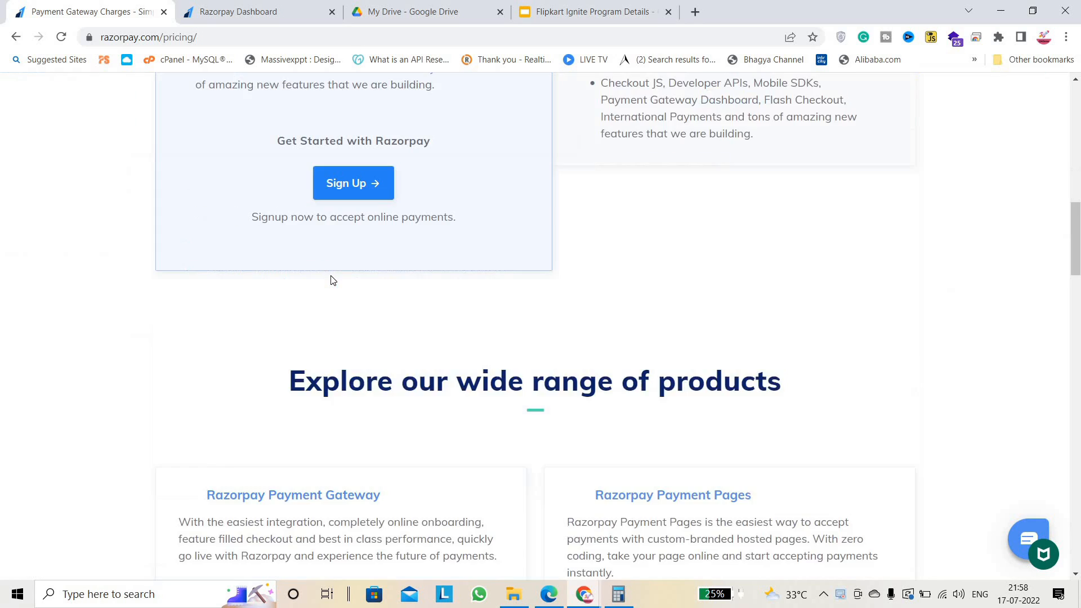
scroll(332, 280, "up", 2)
scroll(181, 193, "up", 1)
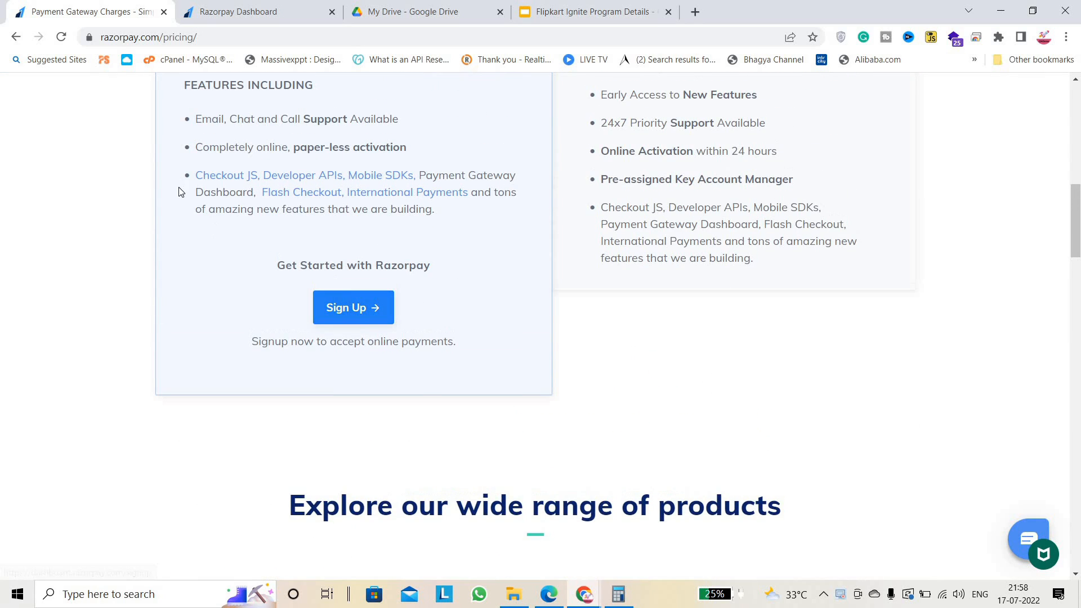
scroll(176, 176, "up", 1)
scroll(176, 176, "up", 8)
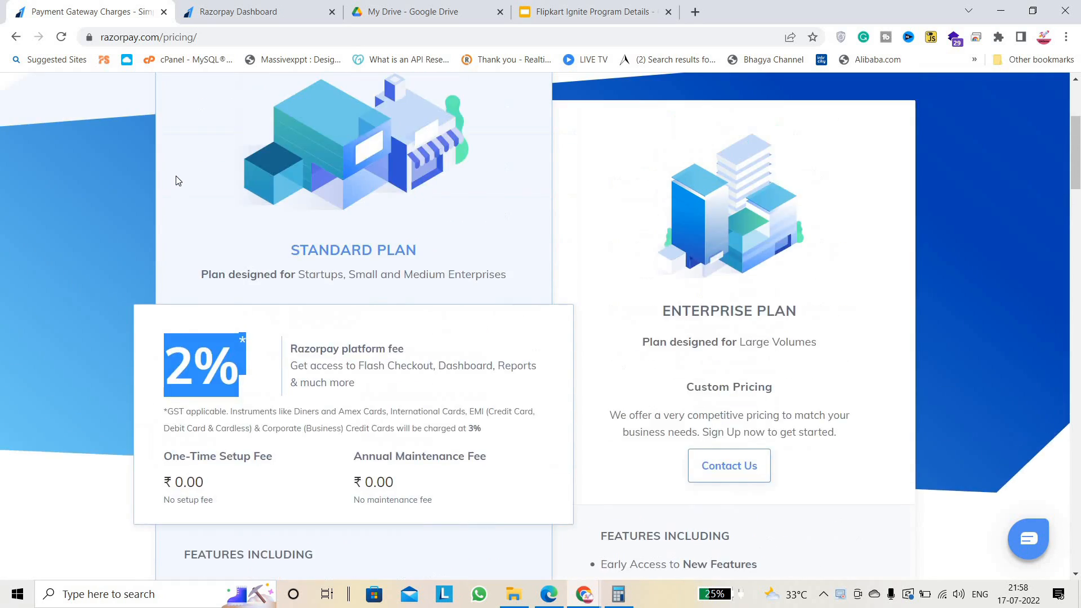
left_click(248, 12)
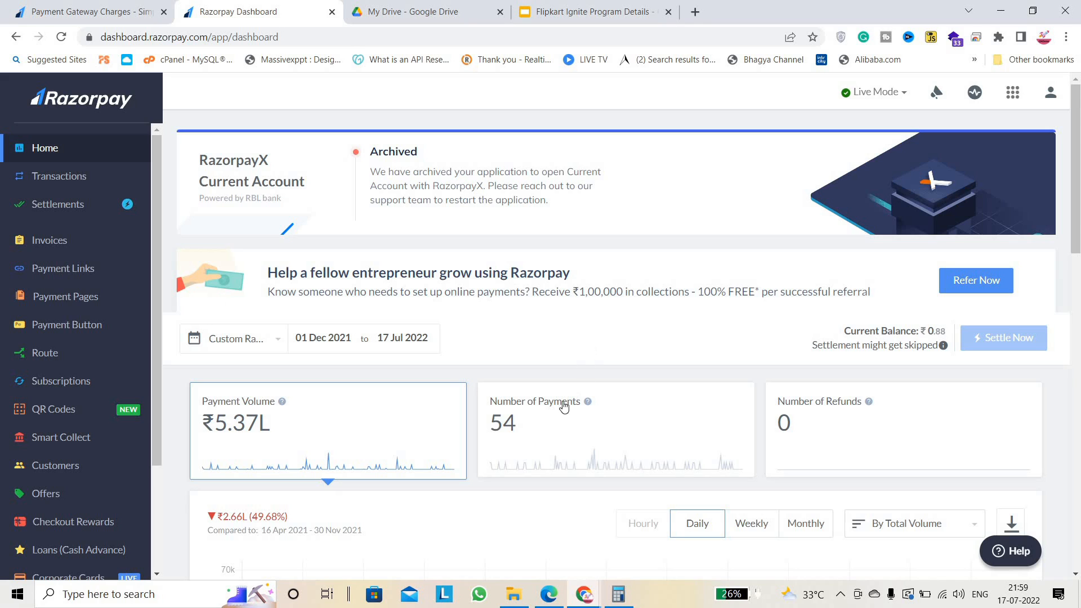
Go to Payment Pages, listing 'WB-Sender For Business@199', and close the Get Started card.
left_click(91, 275)
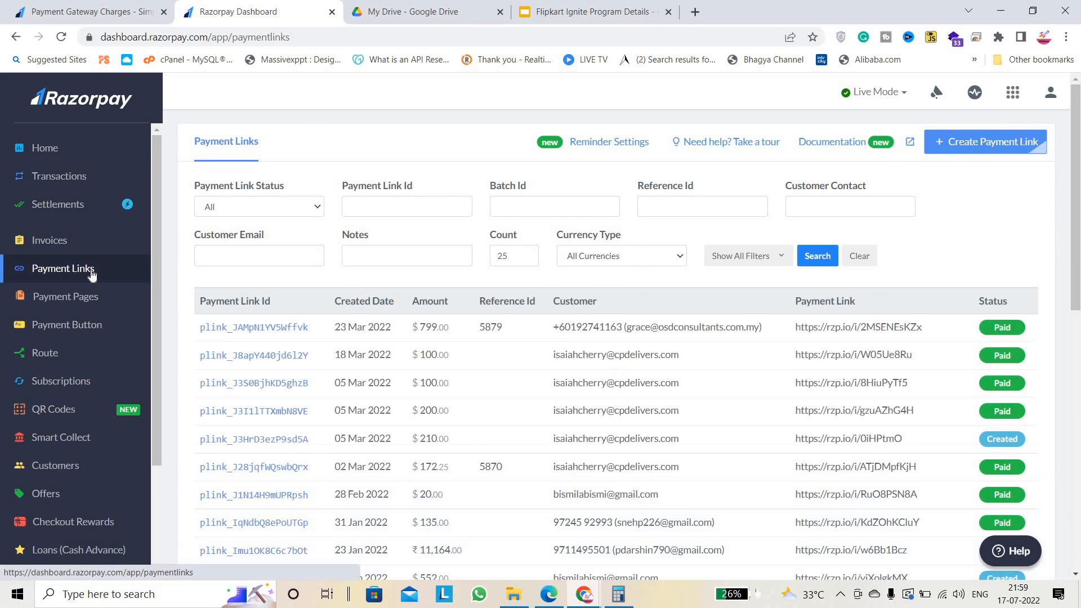
left_click_drag(1075, 191, 429, 343)
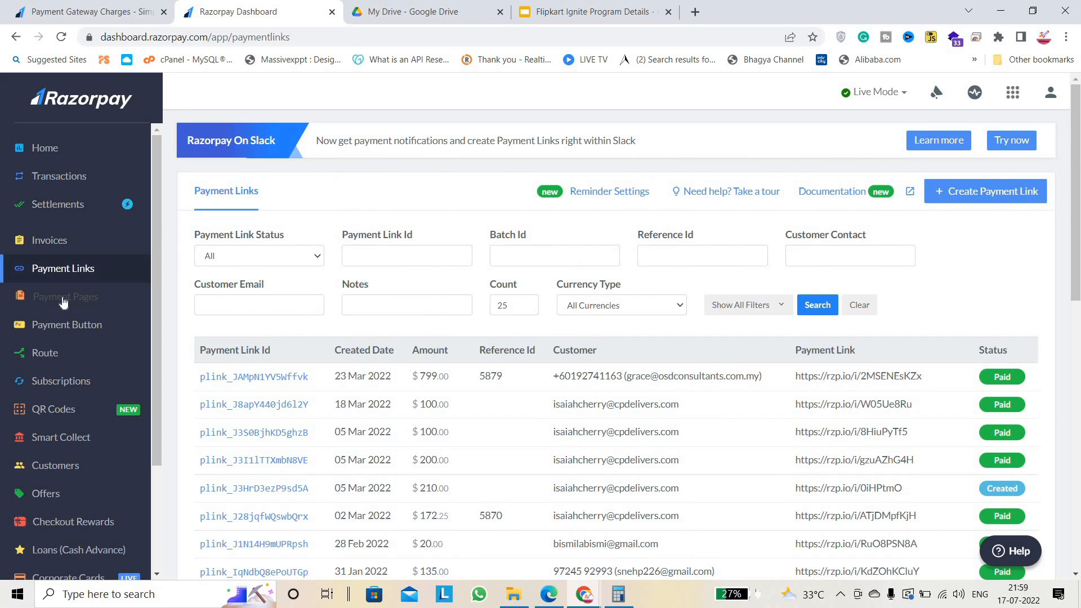
left_click(90, 307)
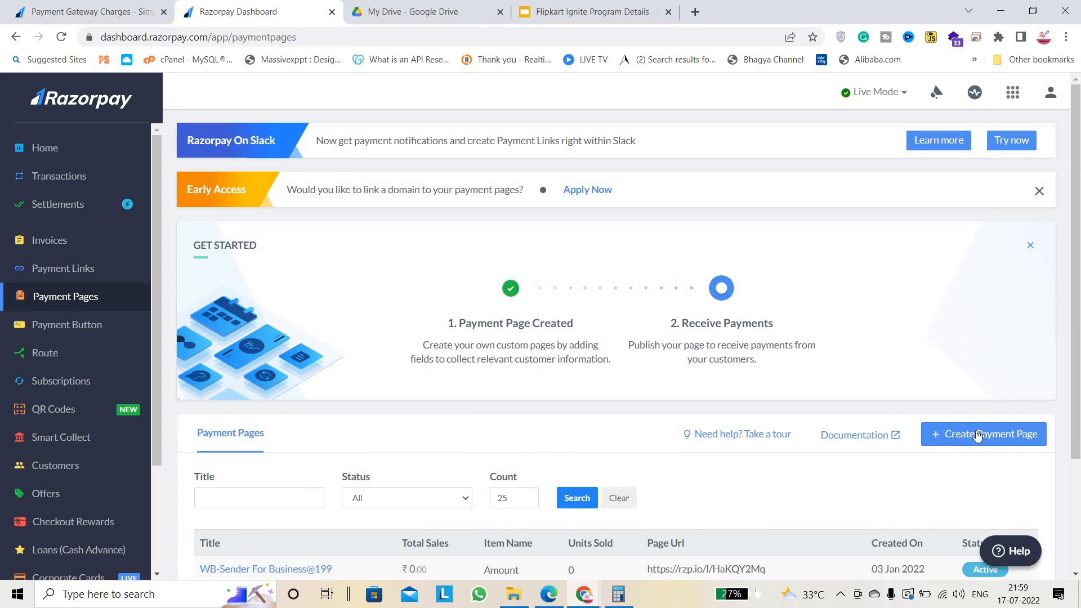
left_click(978, 437)
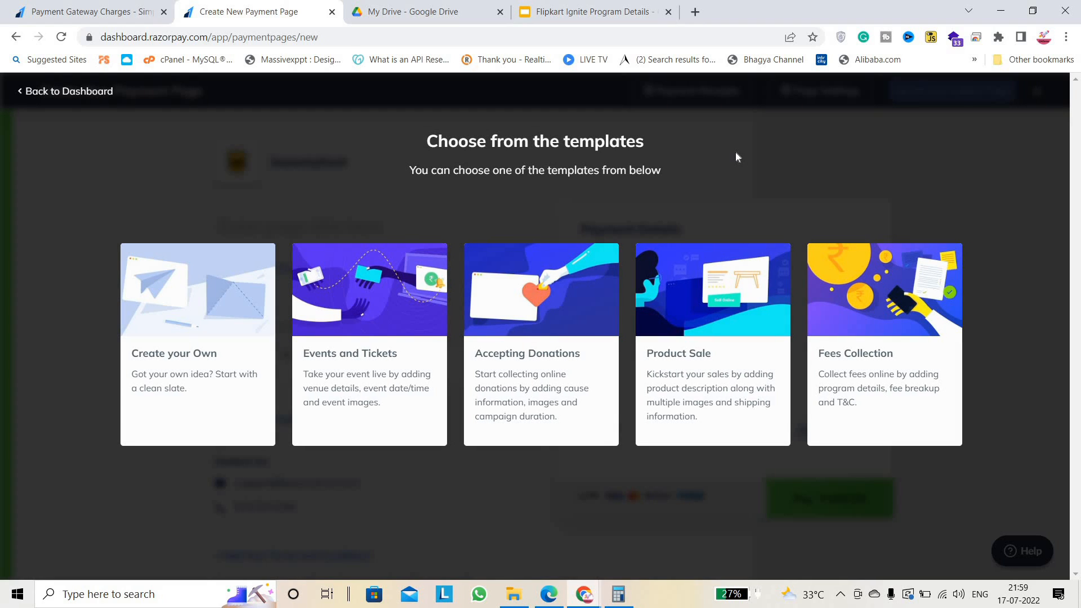
left_click(84, 91)
left_click(51, 148)
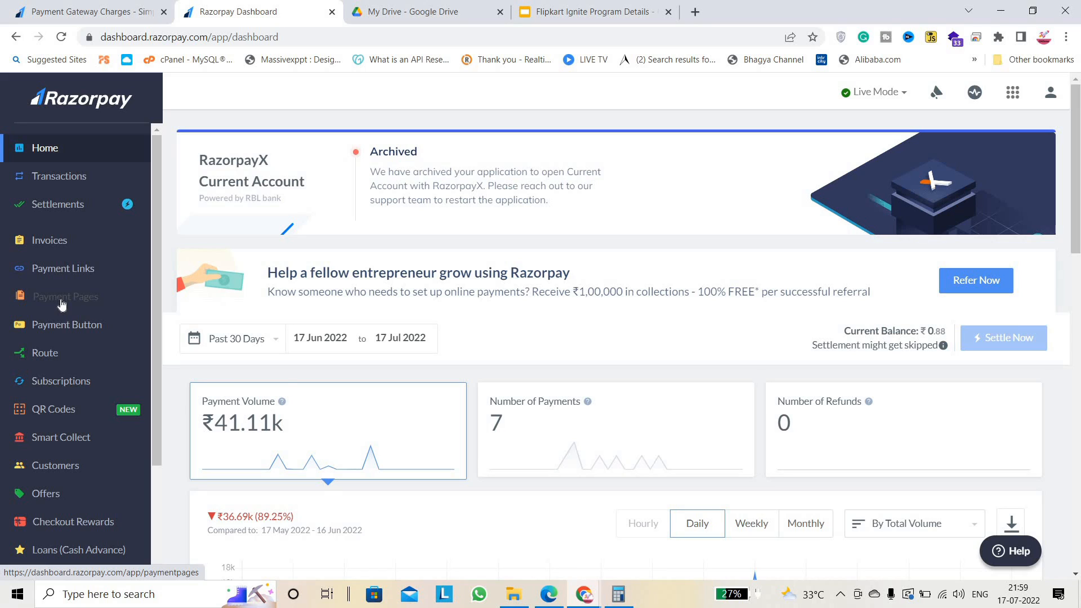
left_click(62, 299)
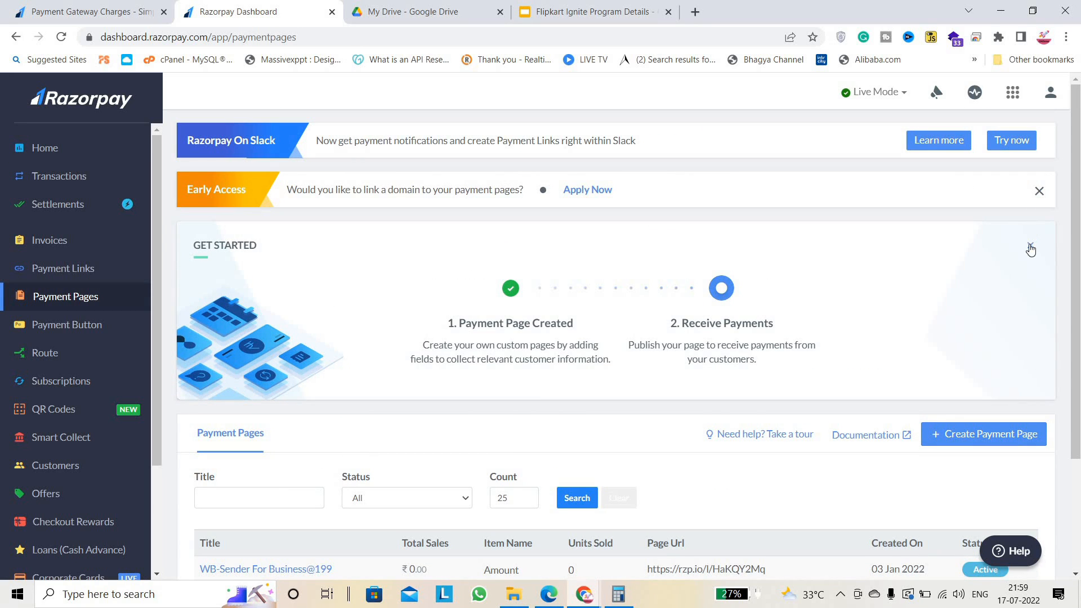
left_click(1030, 249)
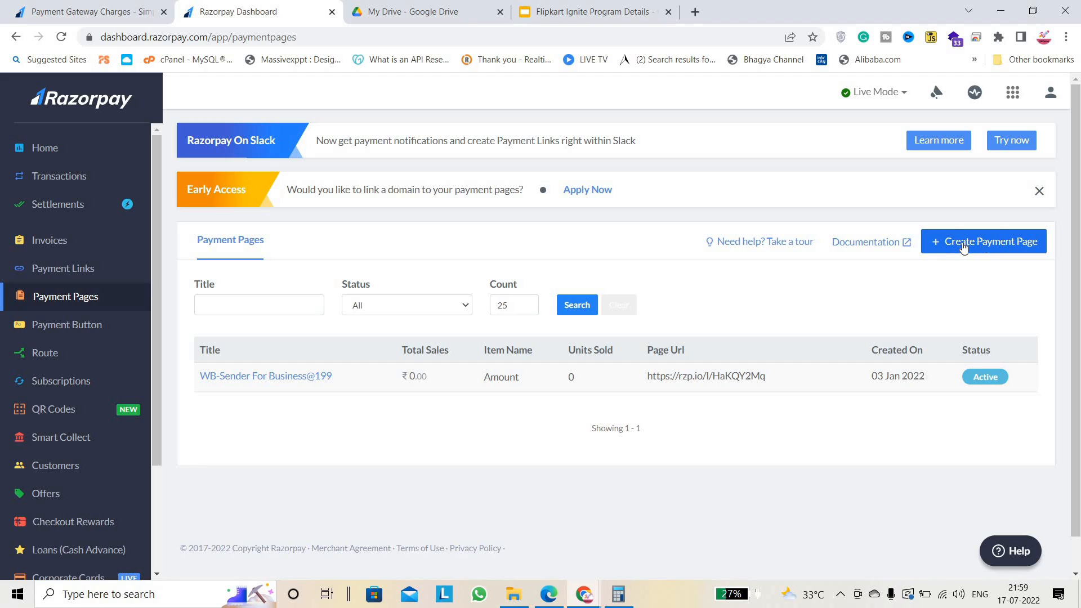
Start a new payment page to show the five templates, including Product Sale and Fees Collection.
left_click(1000, 247)
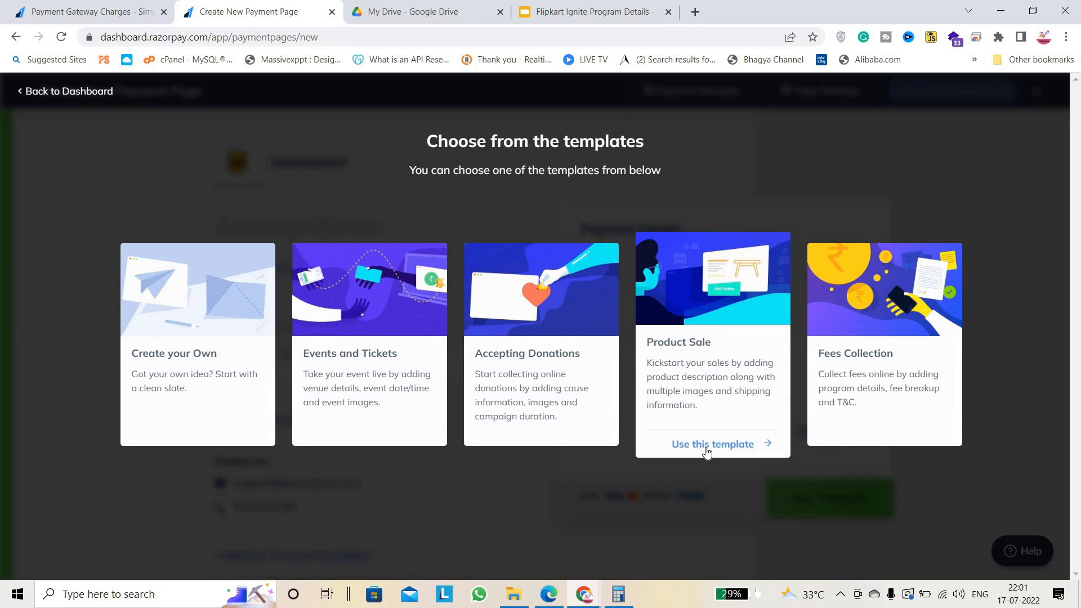
Base the new payment page on the Product Sale template.
left_click(720, 414)
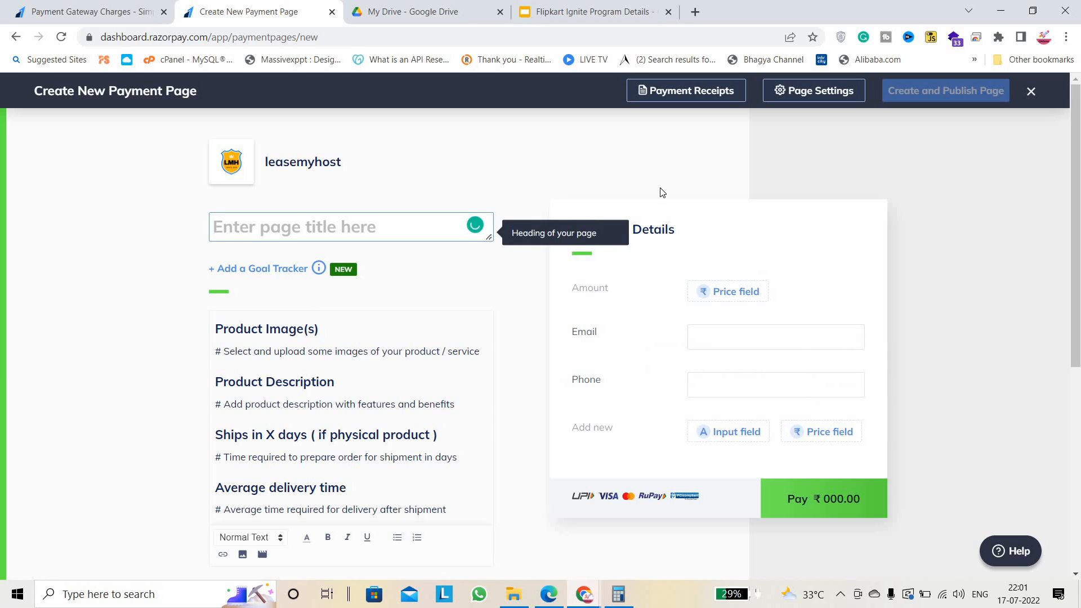
left_click(684, 170)
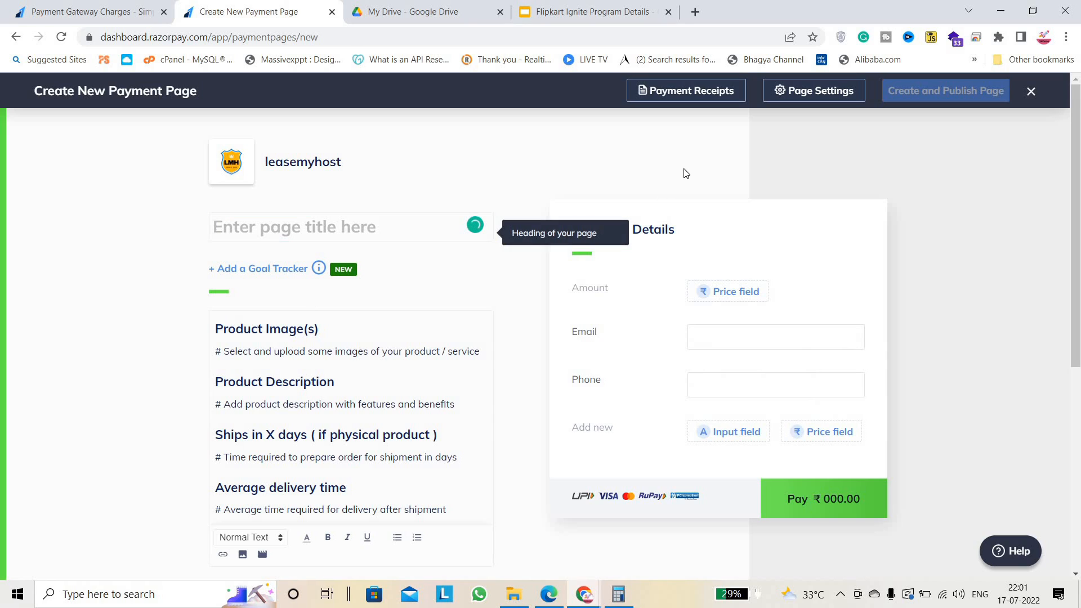
double_click(350, 164)
left_click(386, 172)
scroll(389, 173, "down", 1)
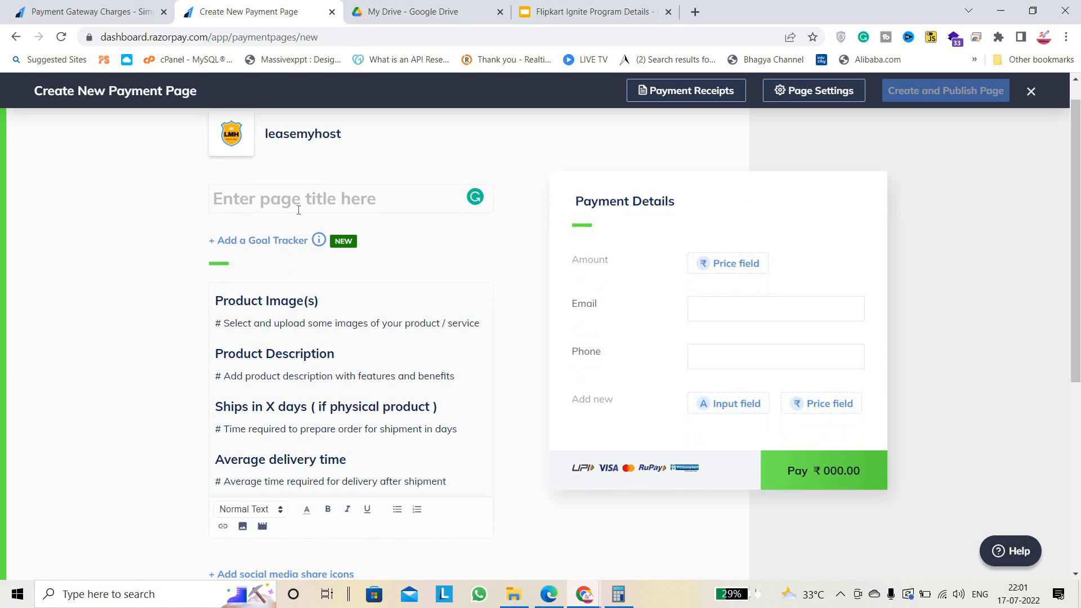
Title the payment page 'Learn how to create ebook'.
left_click(295, 208)
left_click(79, 251)
scroll(78, 246, "up", 1)
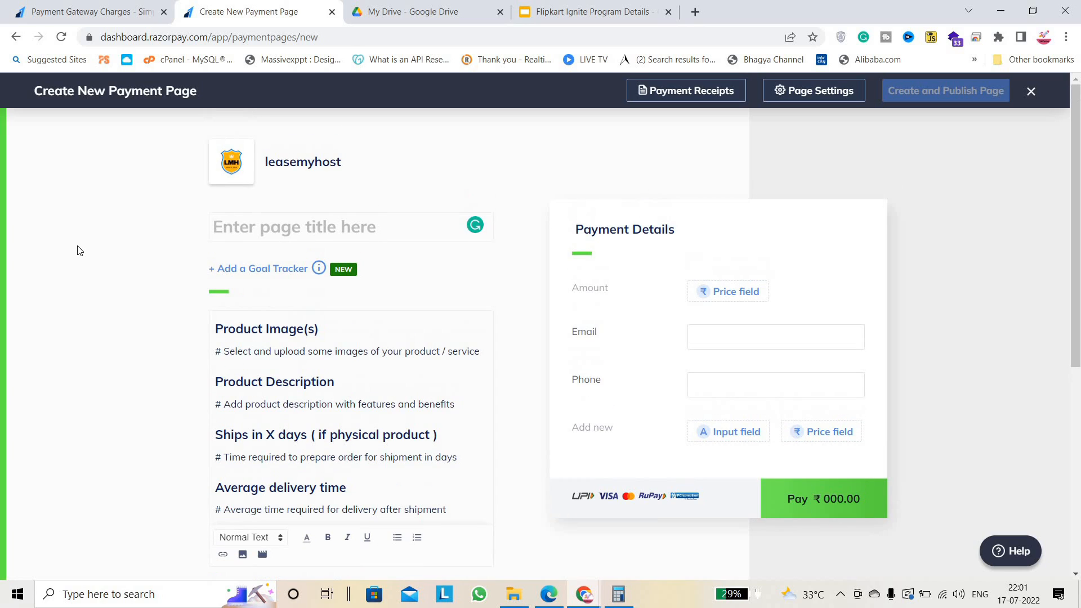
mouse_move(248, 253)
left_click(401, 231)
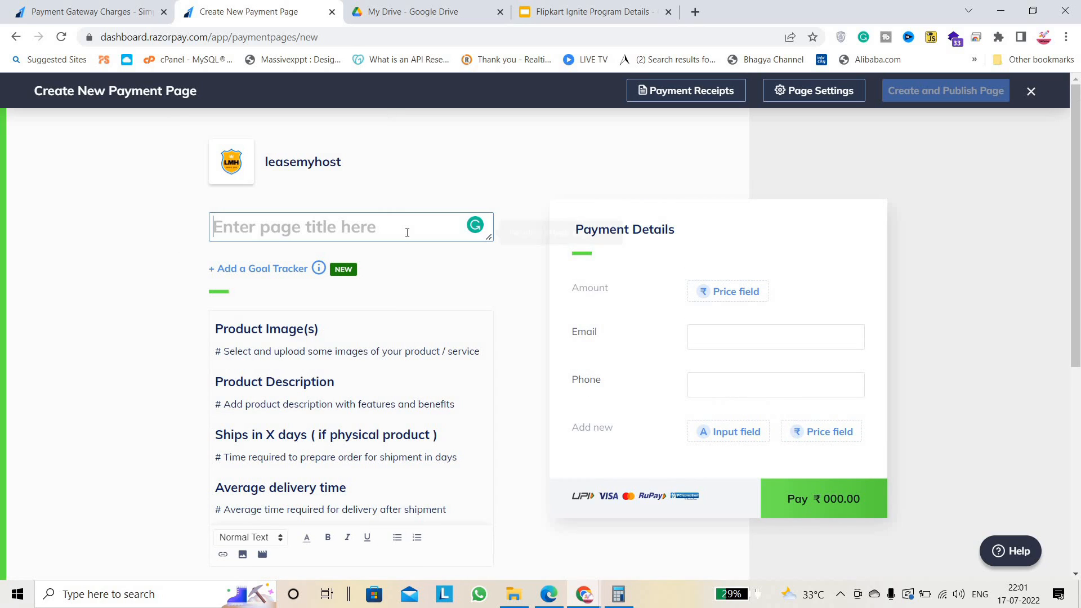
key("Caps_Lock")
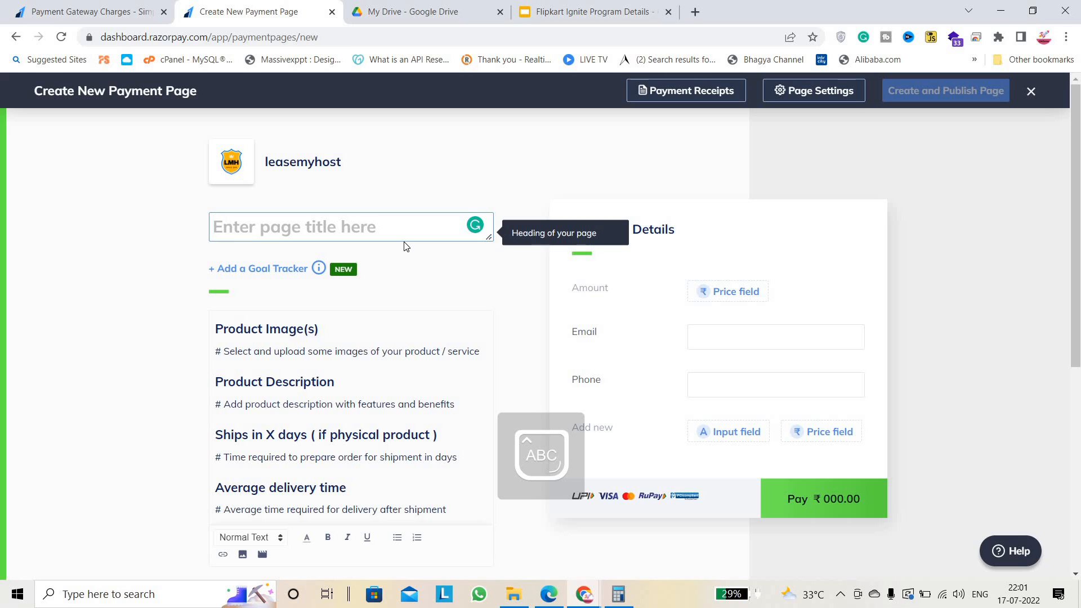
type("L")
key("Caps_Lock")
type("e")
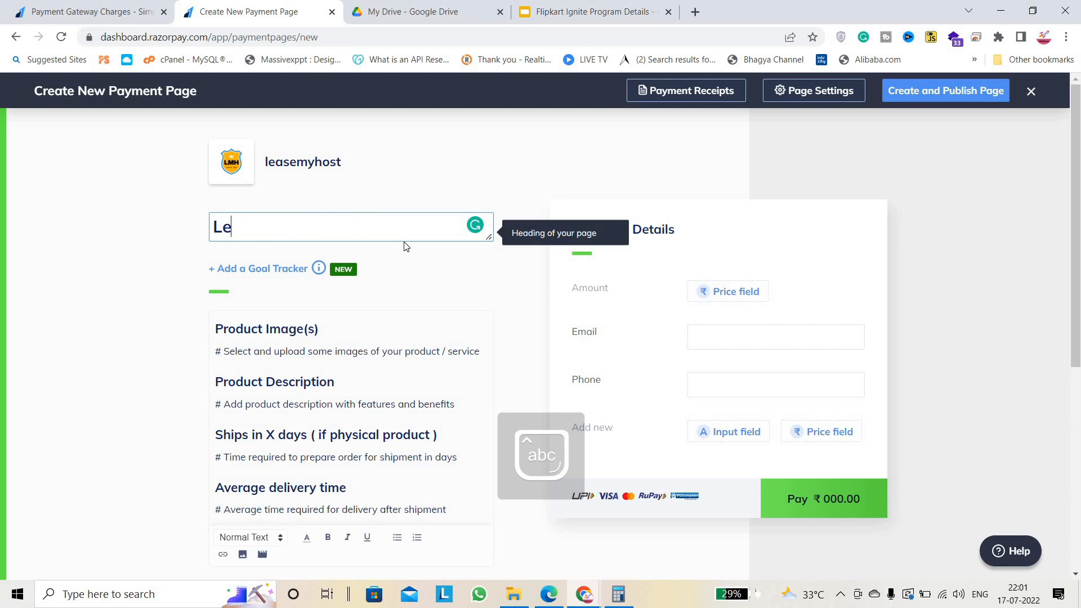
type("arn how t")
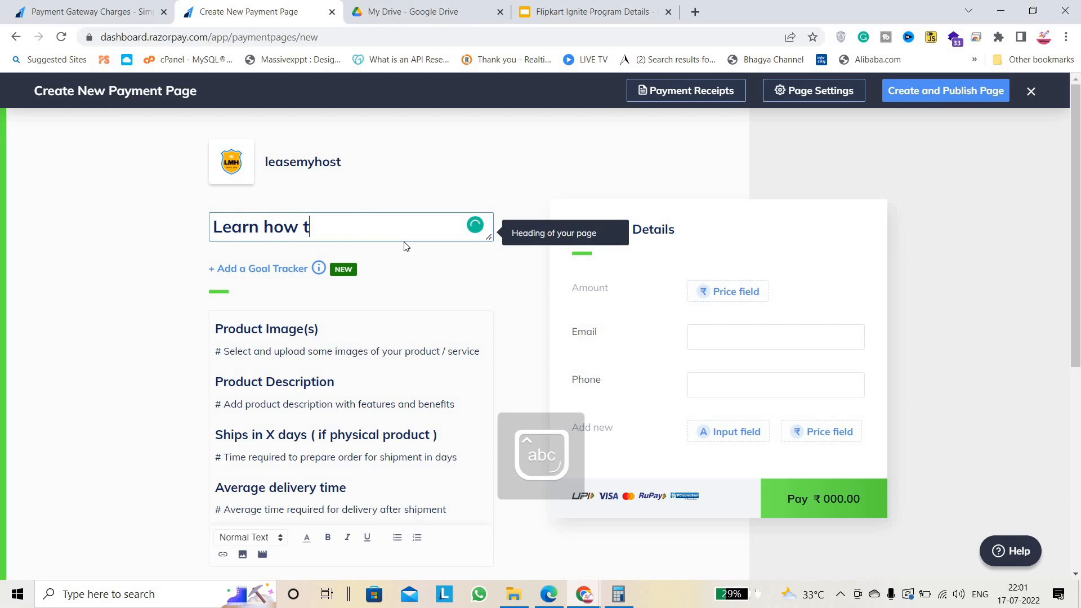
type("o create ebook")
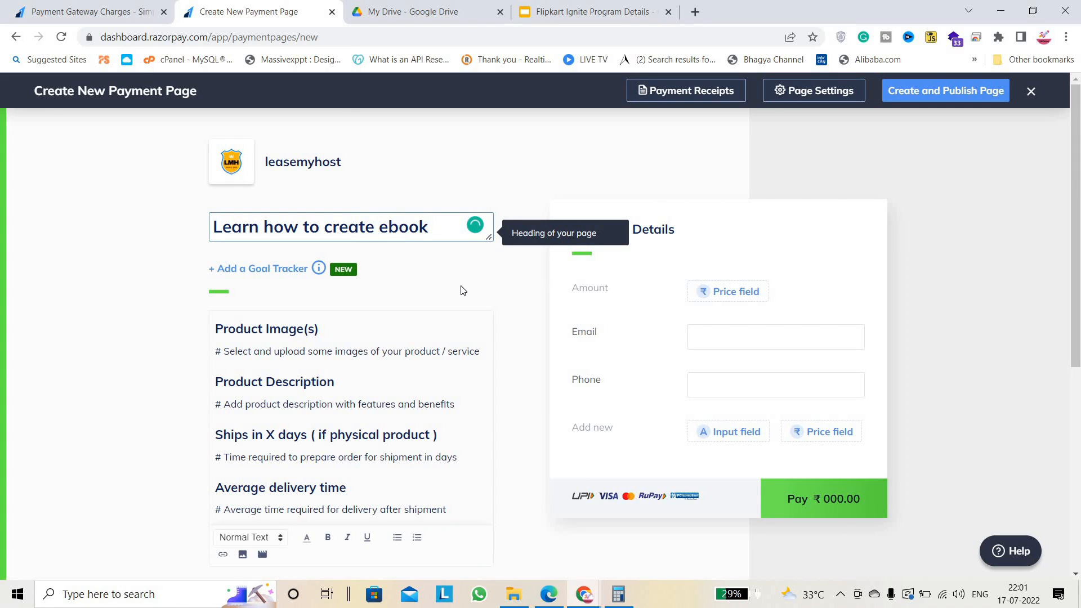
left_click(265, 268)
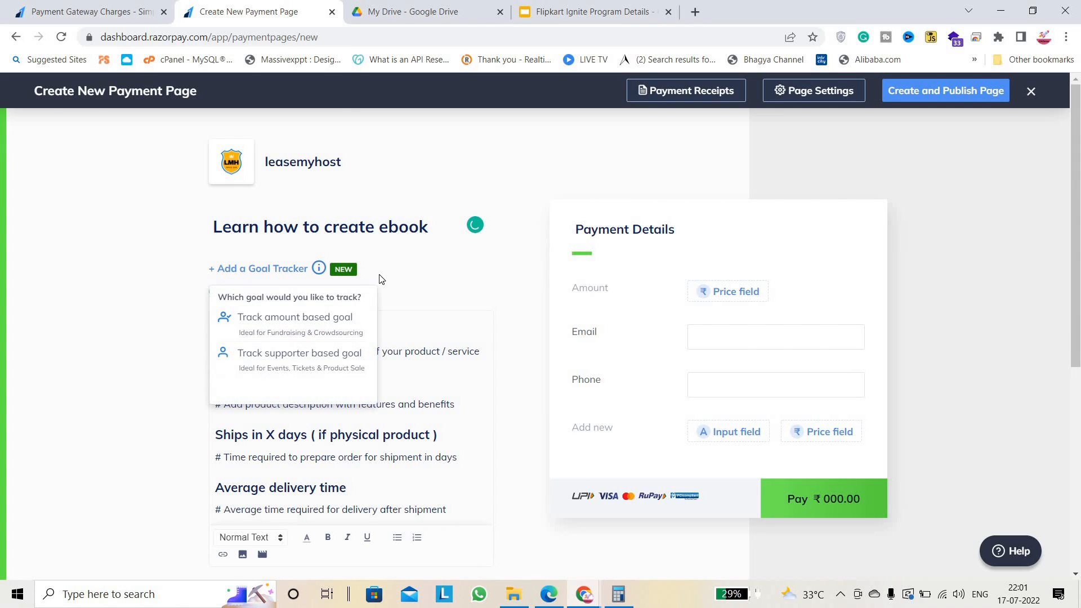
left_click(84, 264)
scroll(85, 263, "down", 1)
mouse_move(228, 251)
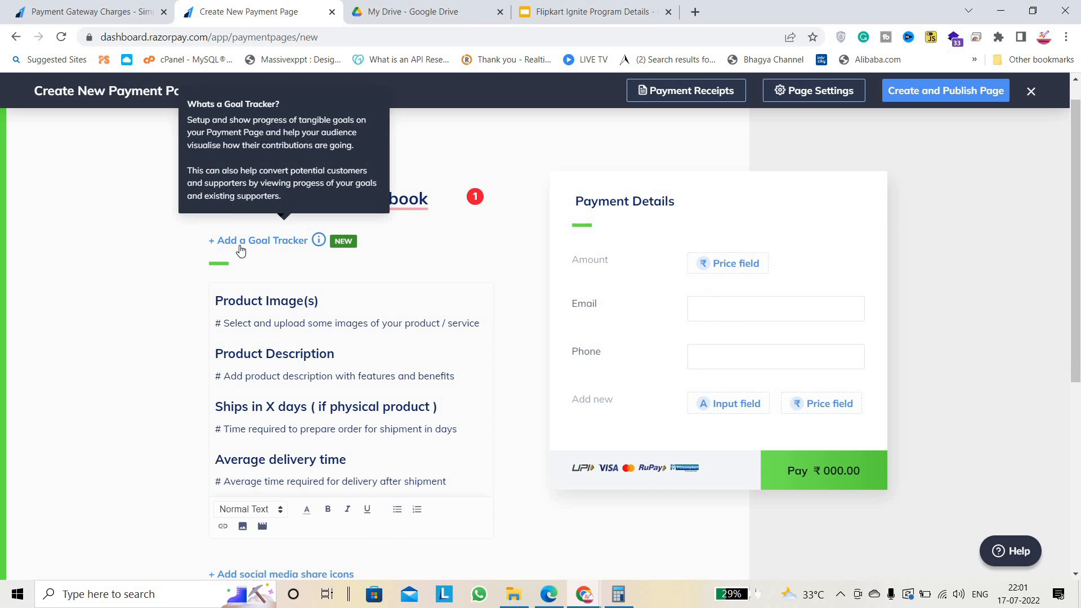
scroll(240, 250, "up", 1)
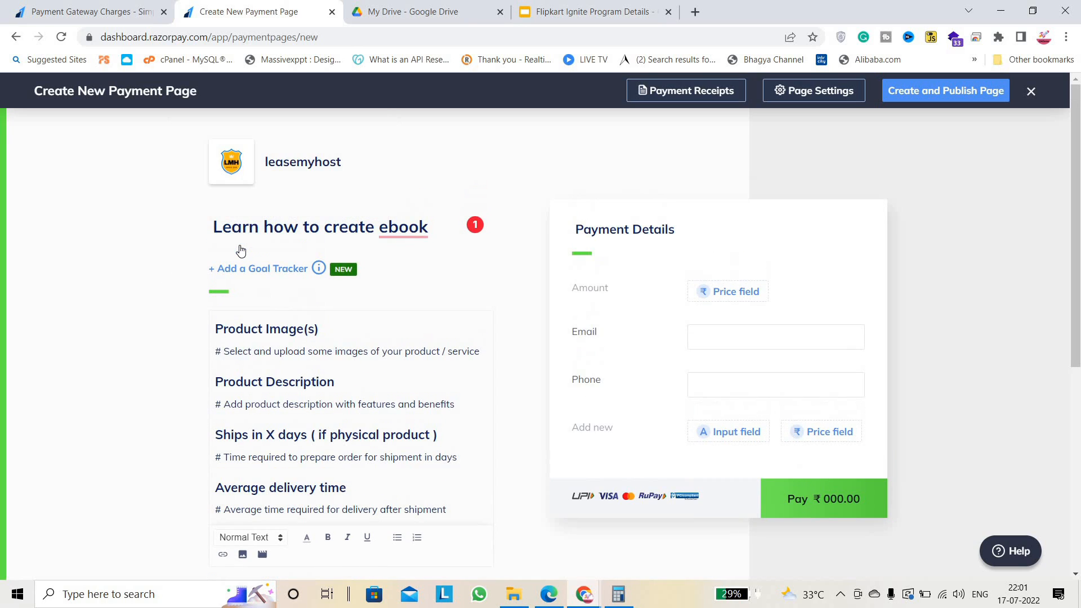
left_click(253, 272)
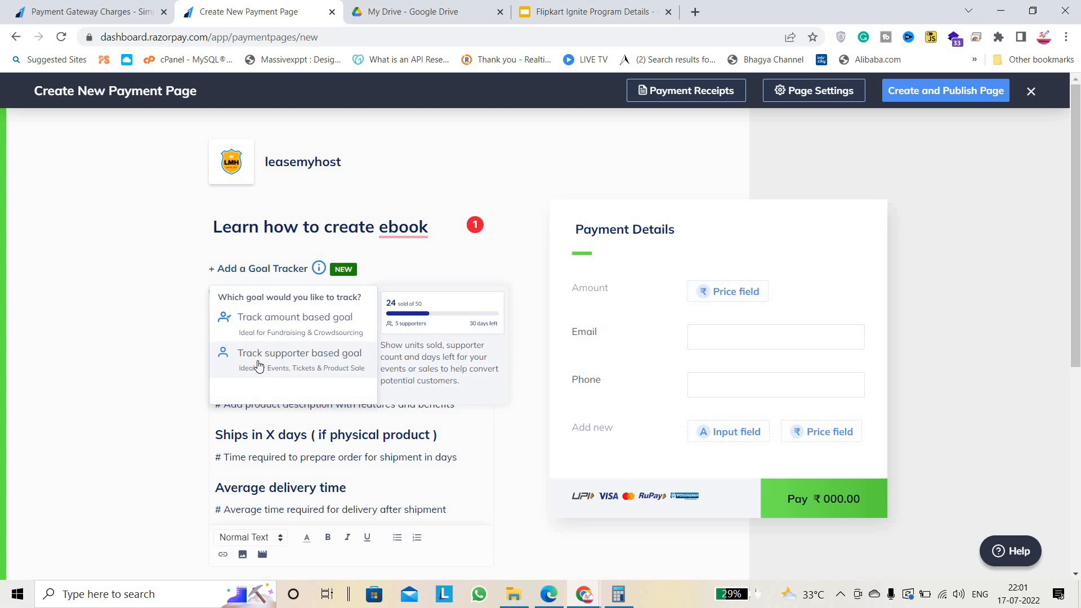
mouse_move(297, 269)
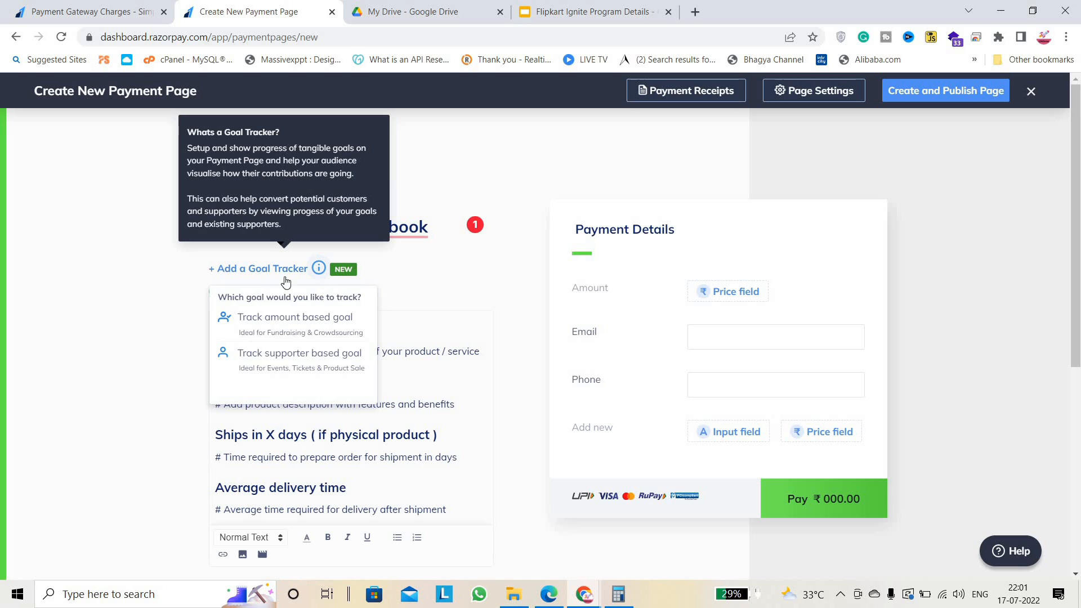
left_click(181, 273)
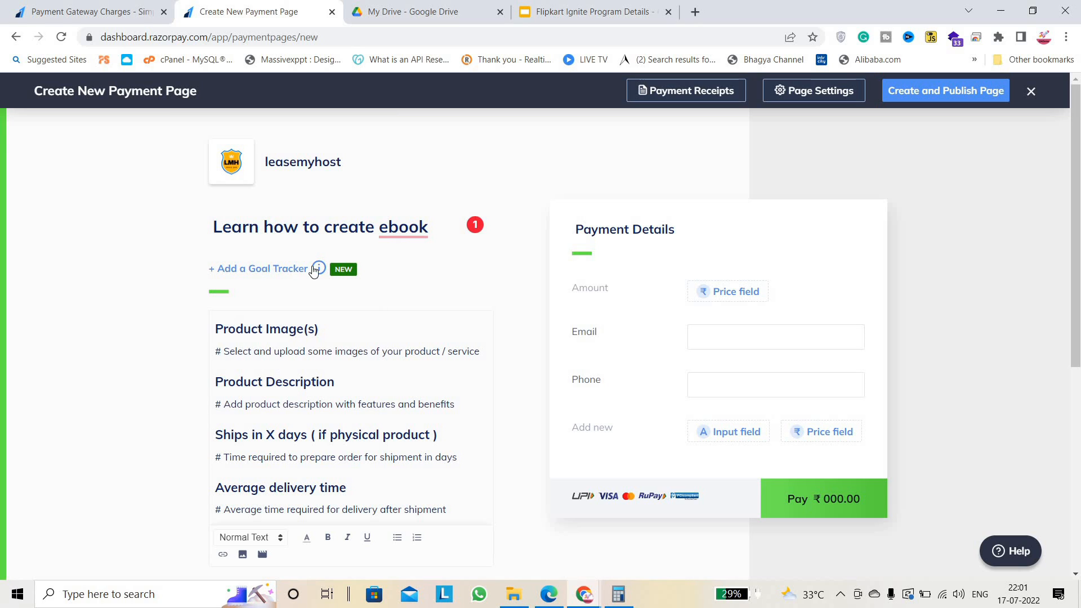
key("ctrl+a")
left_click(237, 275)
left_click(155, 285)
scroll(154, 285, "down", 1)
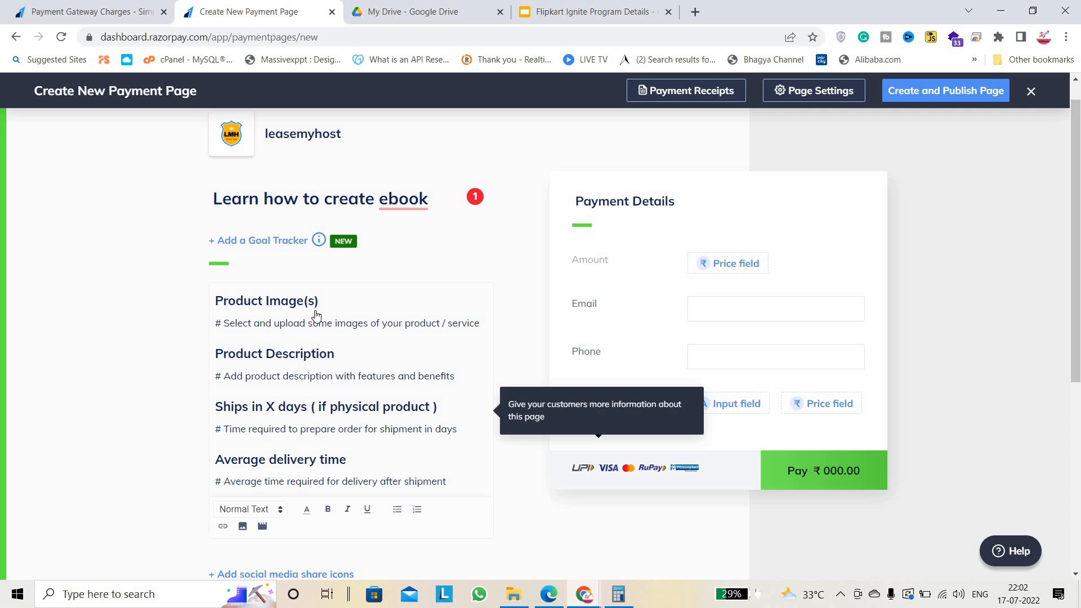
Select all the template product text in the description editor and delete it.
left_click(299, 300)
left_click(297, 318)
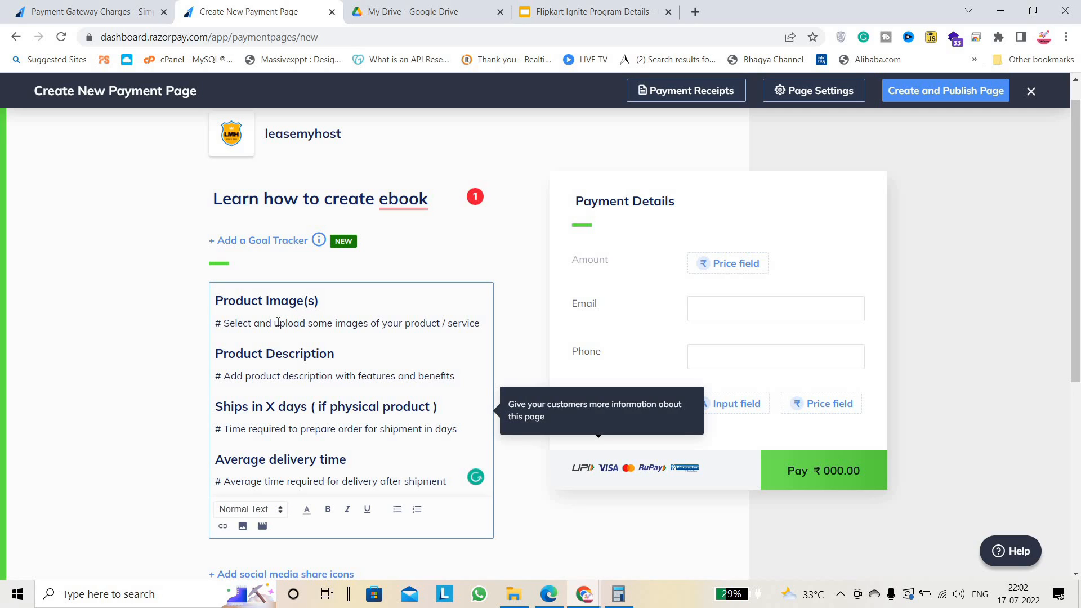
scroll(277, 291, "down", 1)
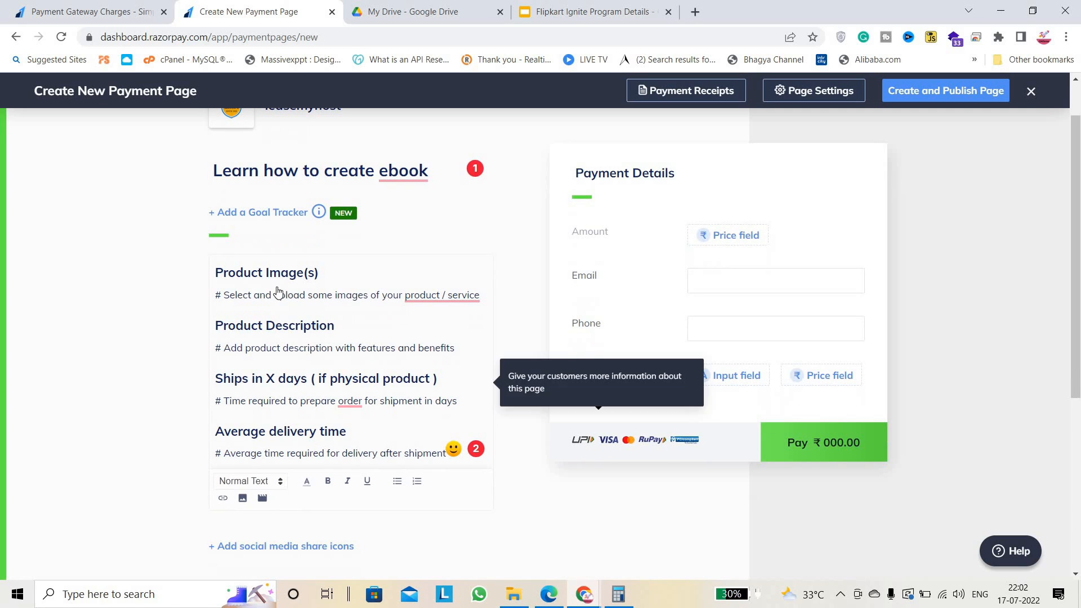
left_click_drag(274, 295, 379, 430)
left_click(138, 366)
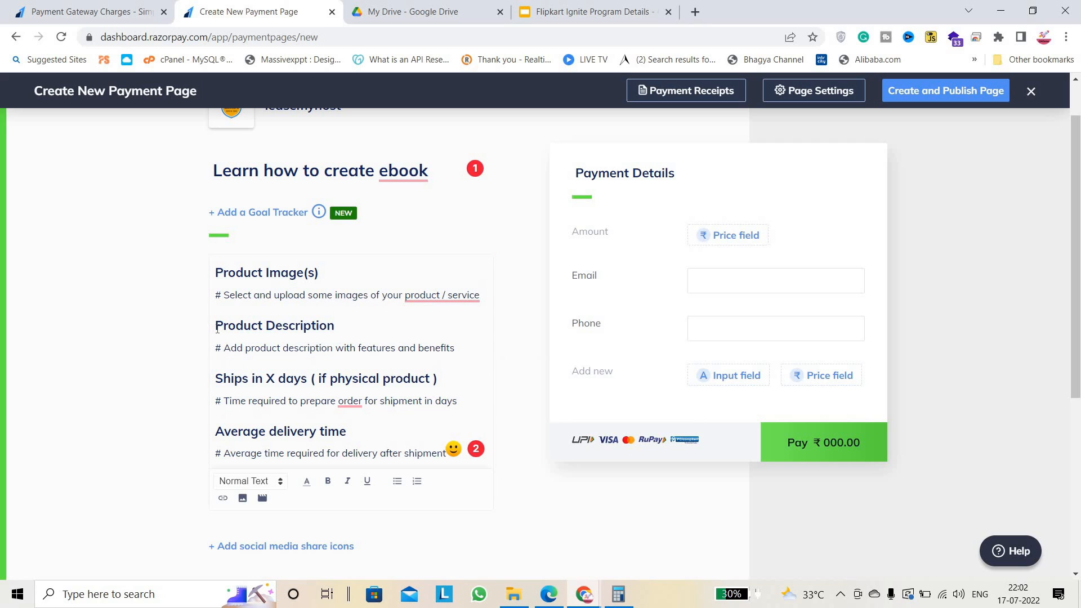
left_click_drag(217, 330, 355, 349)
left_click_drag(229, 348, 430, 351)
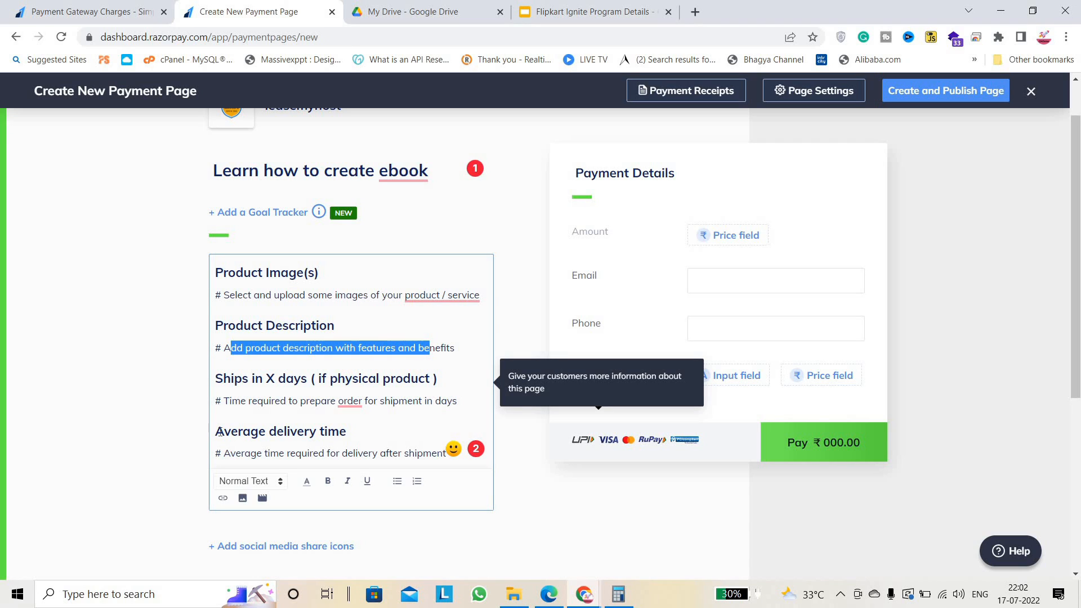
left_click_drag(215, 433, 356, 432)
left_click(259, 344)
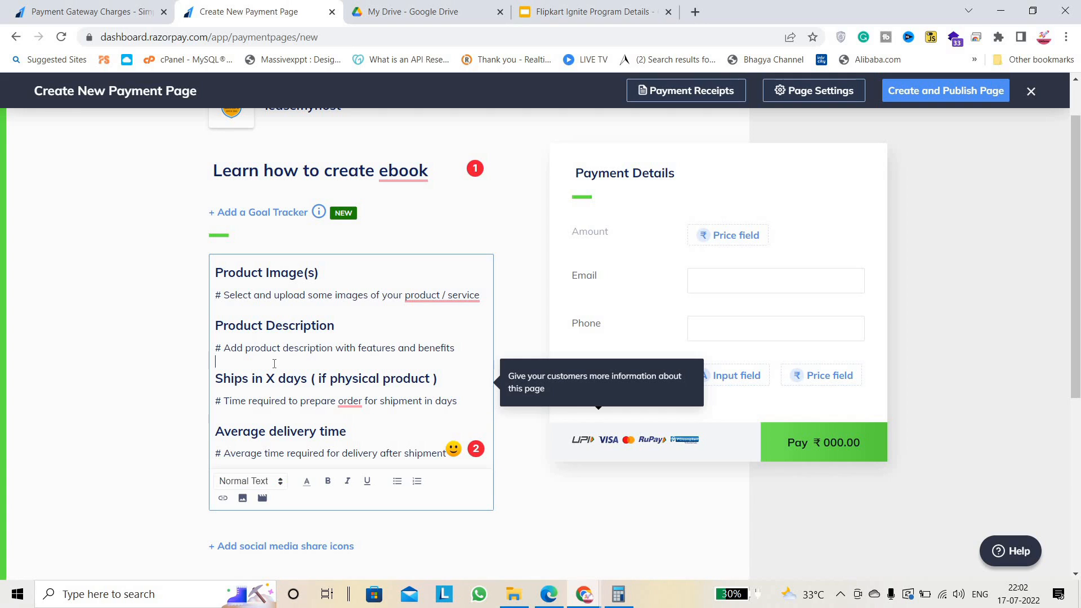
key("ctrl+a")
key("BackSpace")
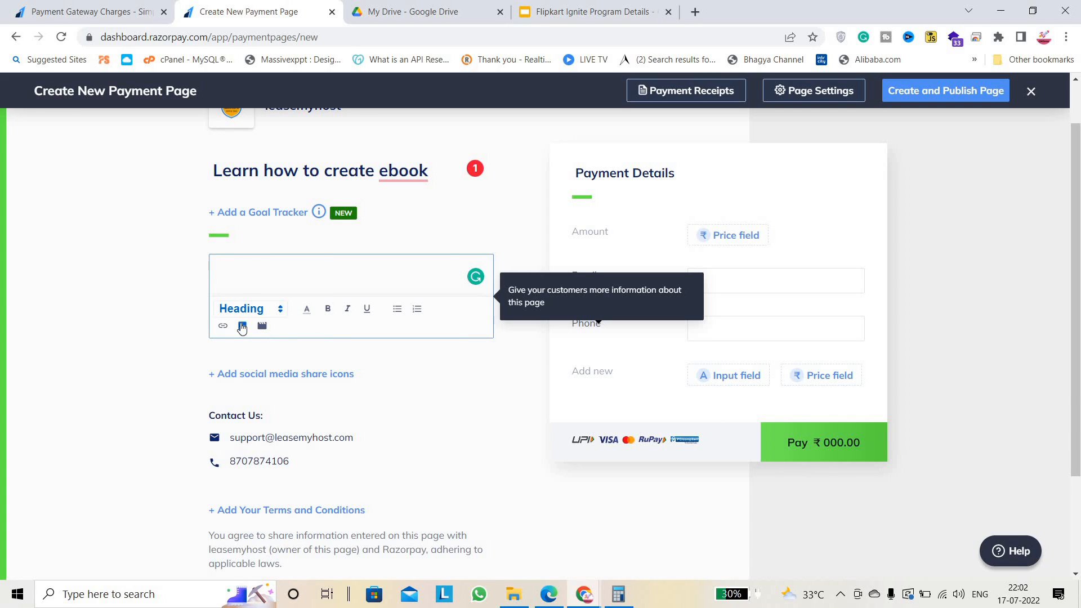
Insert the 's-100 1 (2)' earphones image from Downloads into the description.
left_click(242, 326)
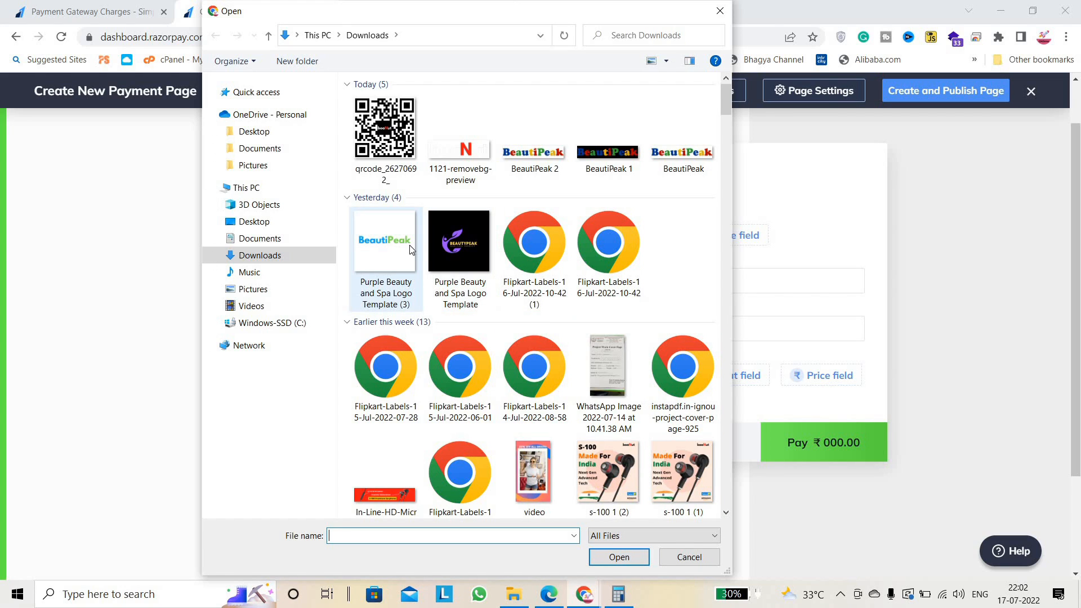
double_click(606, 478)
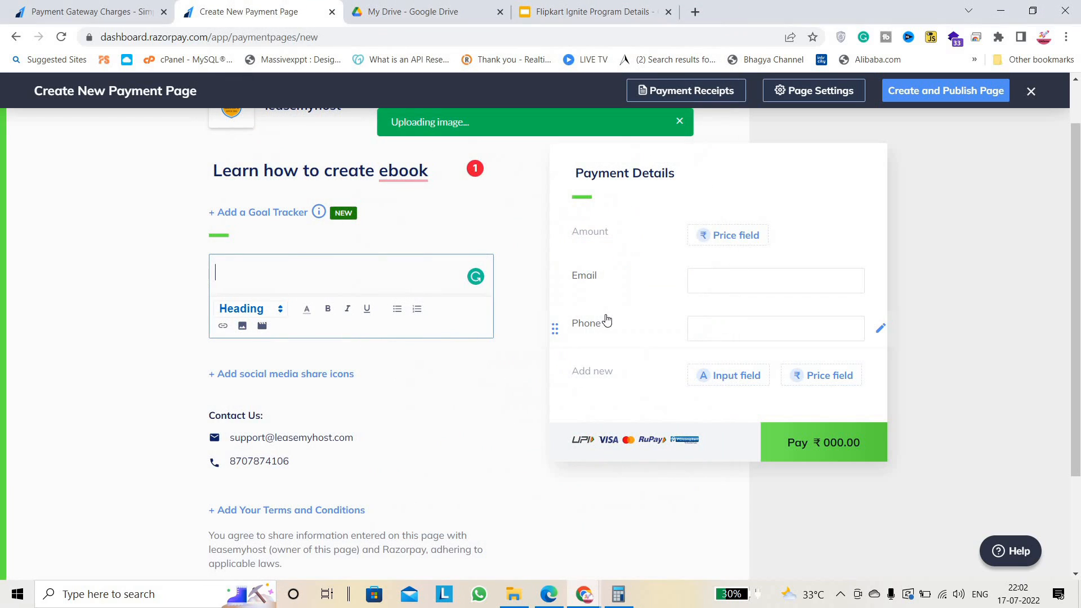
left_click(169, 333)
scroll(168, 334, "up", 1)
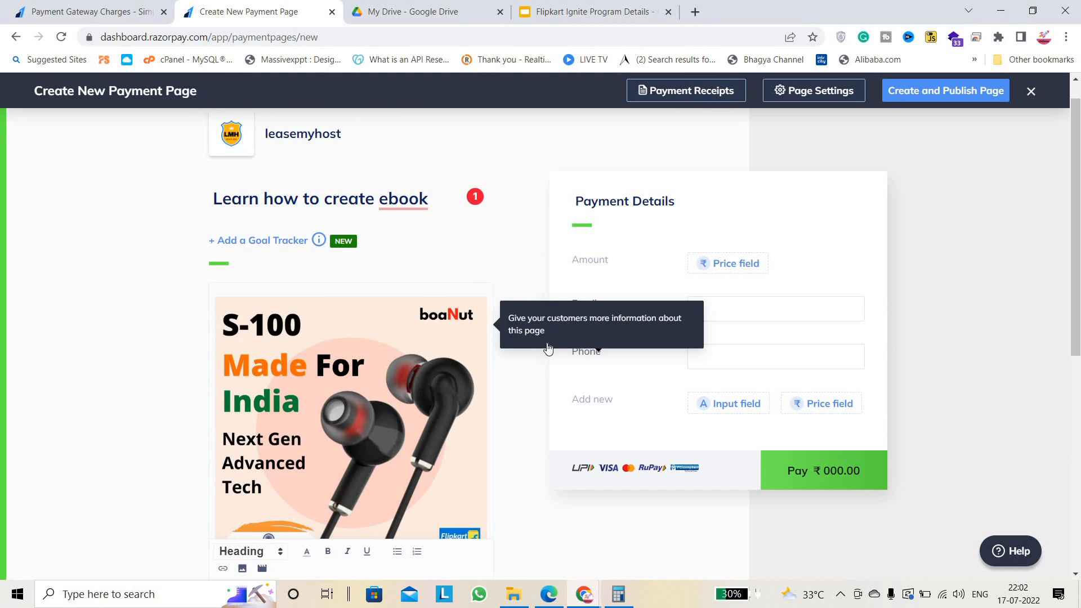
Check the Phone field's settings, close them unchanged, and return to the description.
left_click(531, 346)
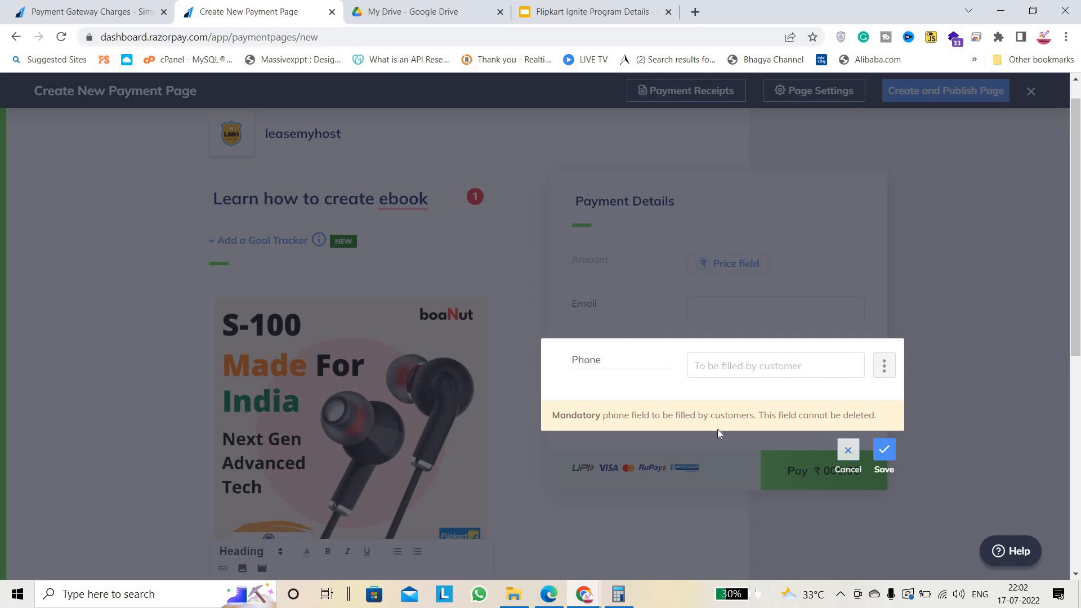
left_click(848, 450)
scroll(505, 369, "down", 3)
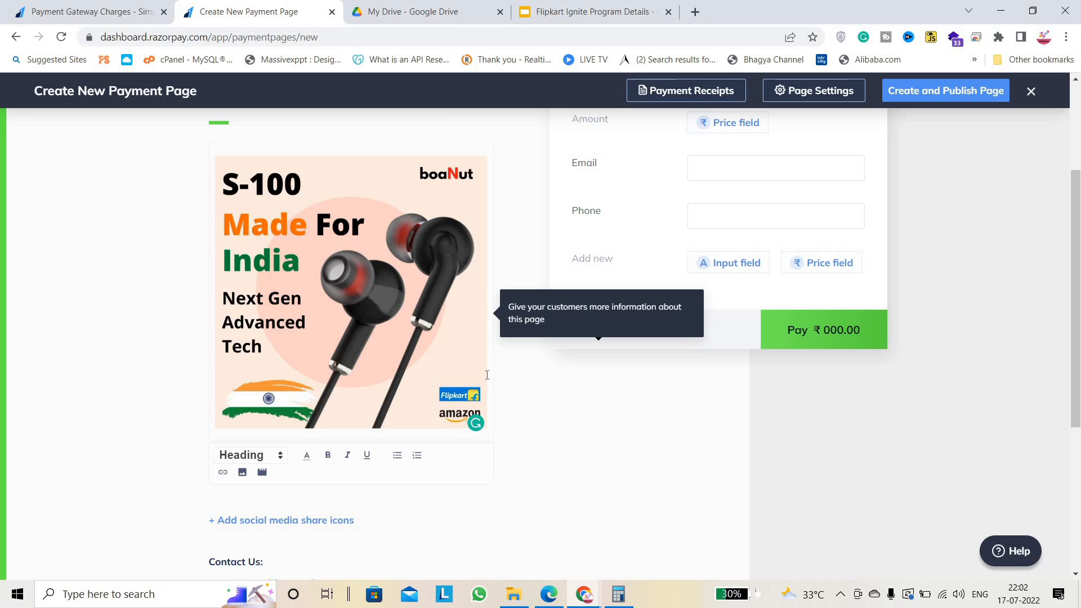
scroll(487, 374, "down", 2)
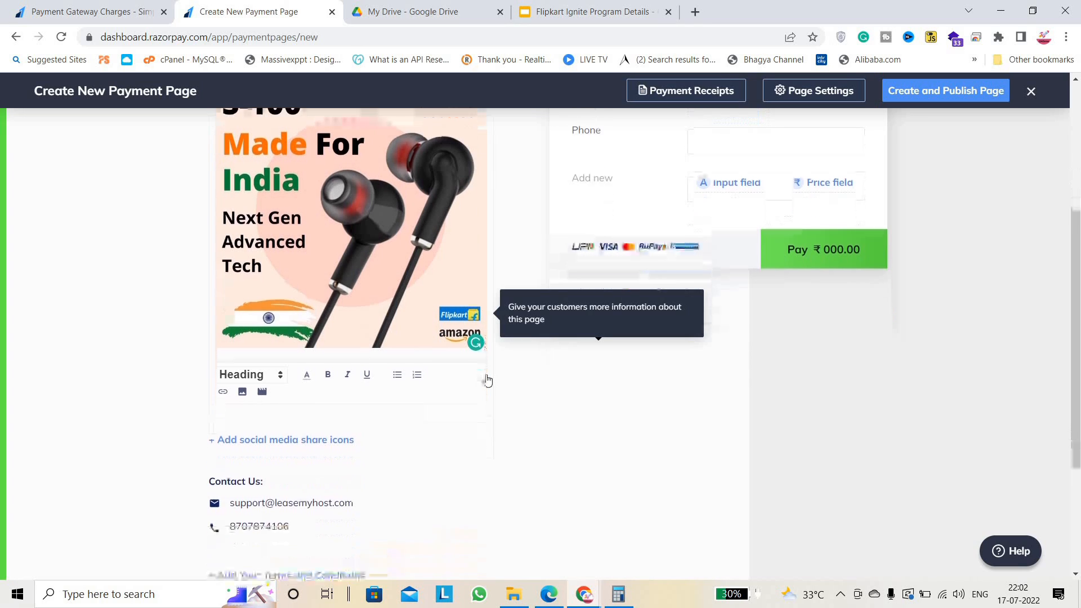
left_click(337, 354)
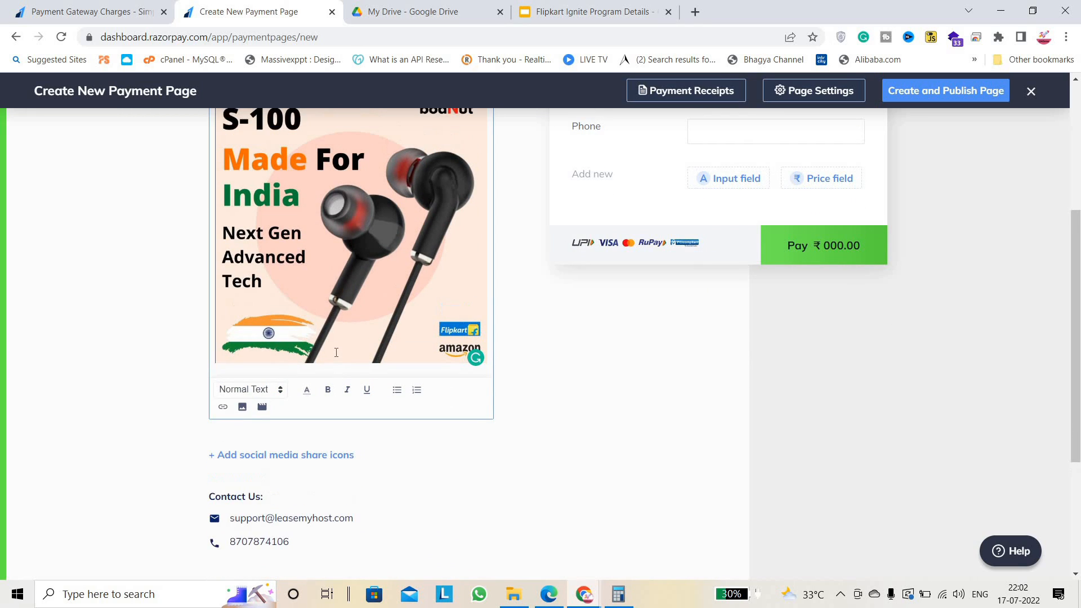
Below the image, add 'Product description: - Today i will guide how to create ebooks,'.
key("Up")
key("Down")
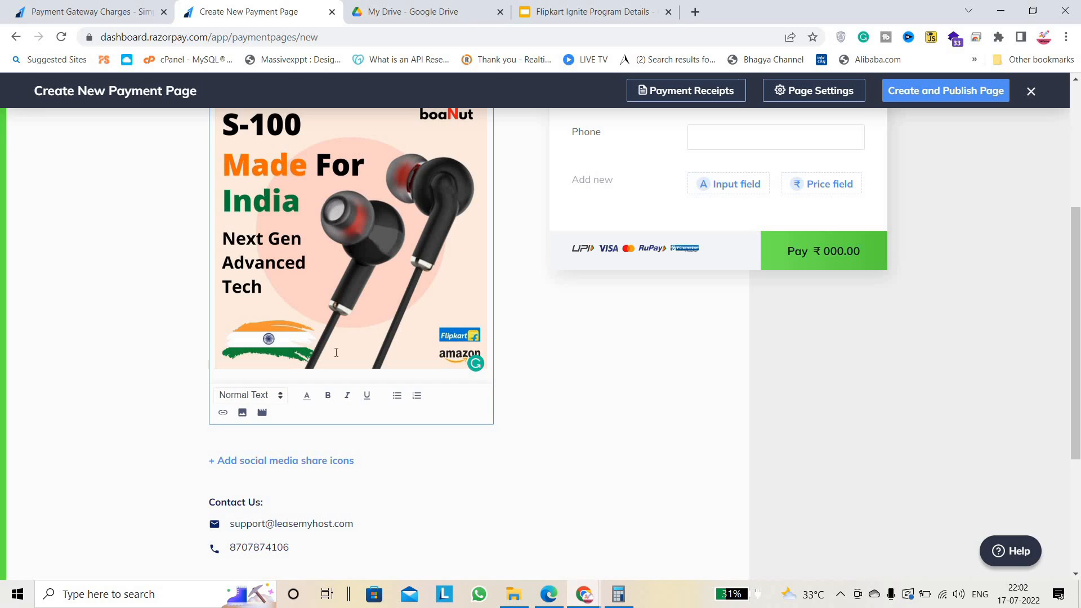
key("Return")
key("Up")
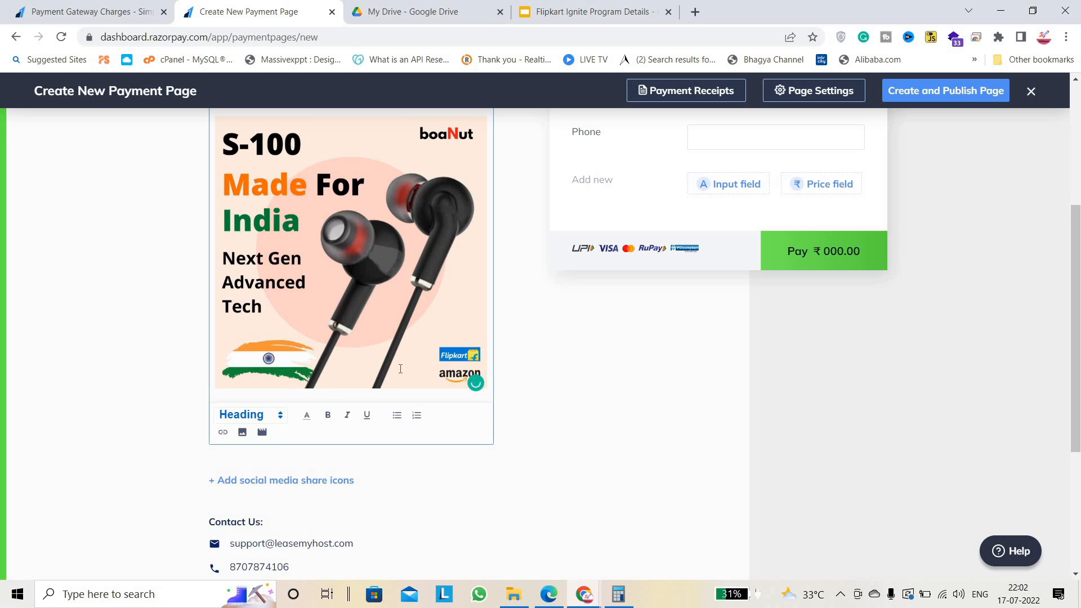
left_click(487, 302)
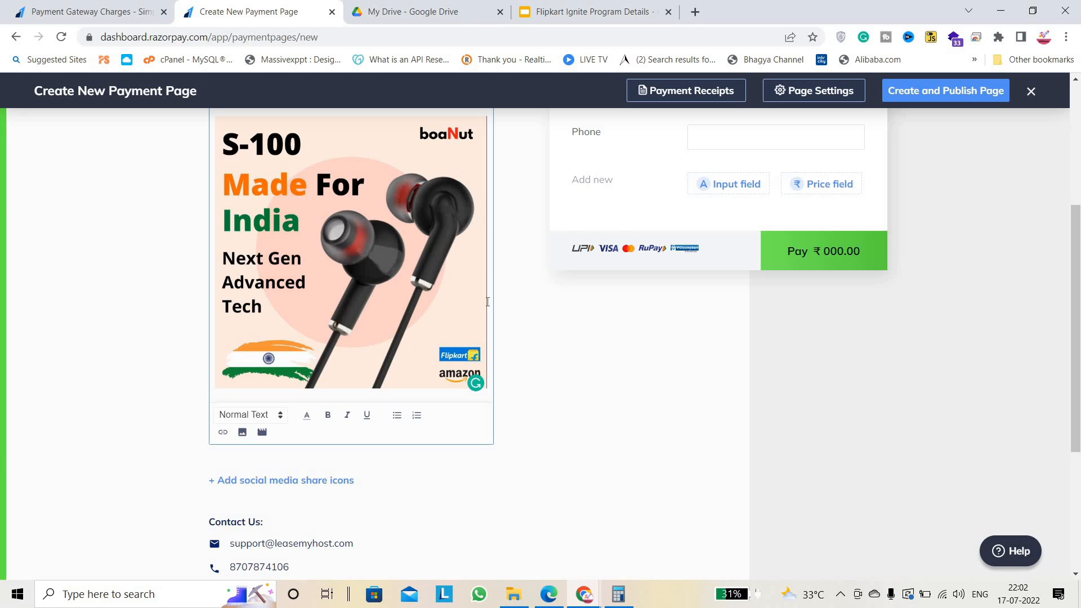
key("Return")
key("Return")
key("Return")
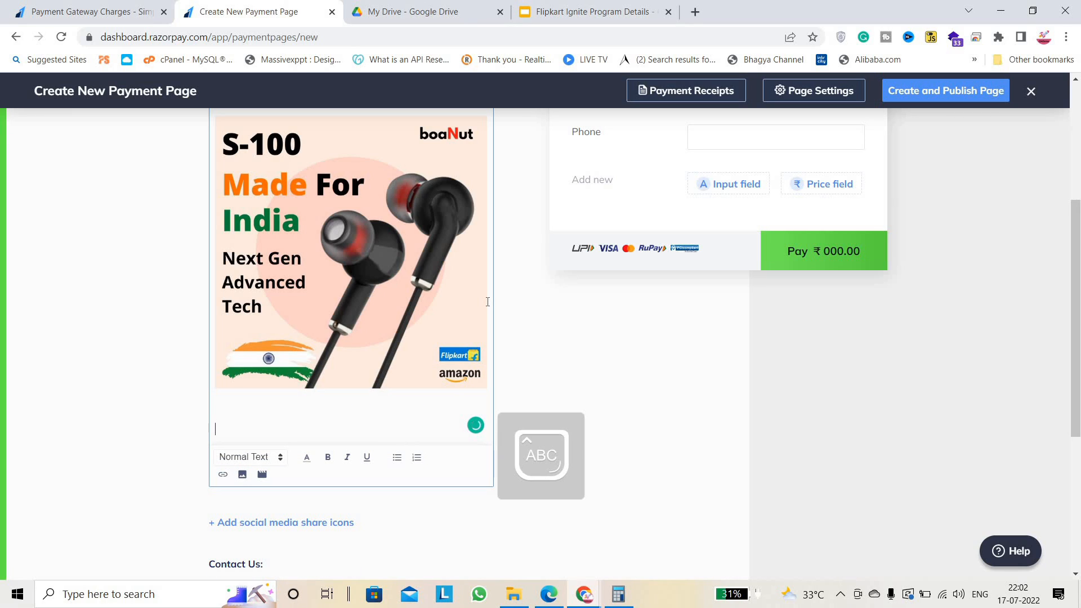
type("Ho")
key("BackSpace")
type("Product description:-")
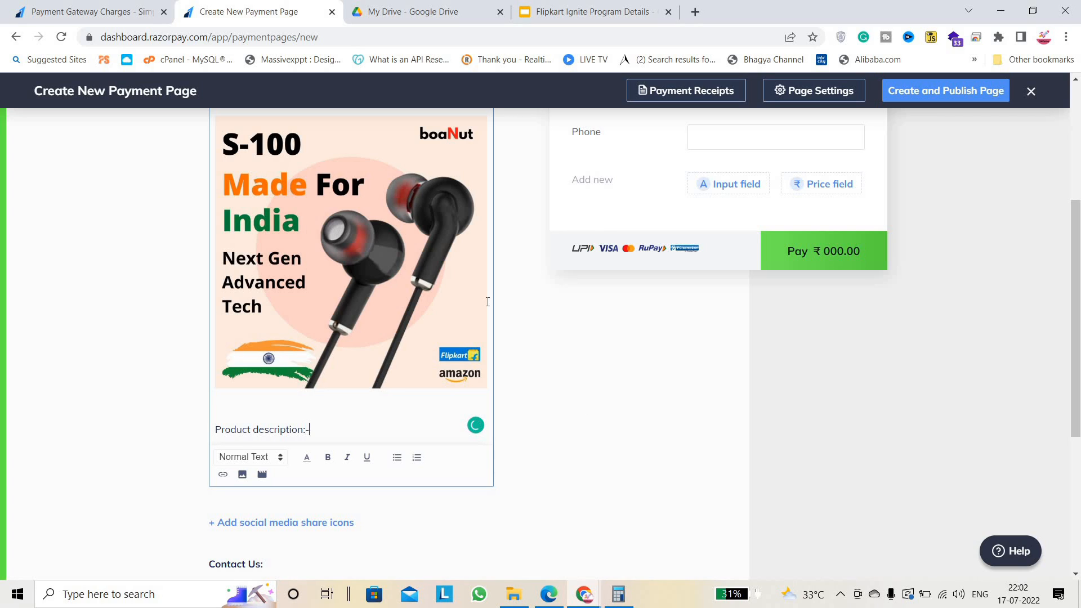
key("Caps_Lock")
type("- T")
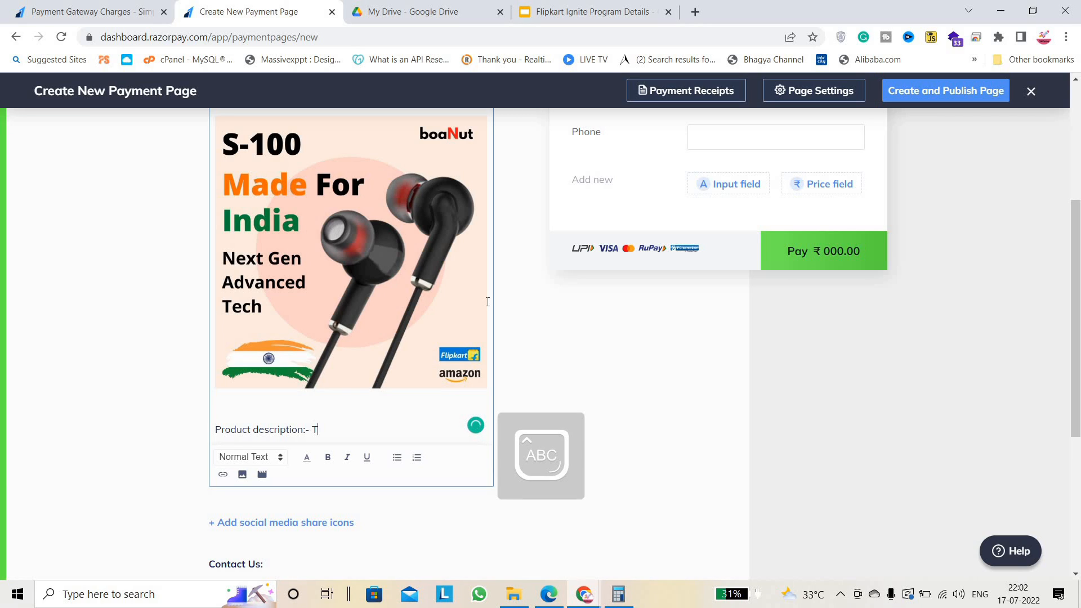
key("Caps_Lock")
type("oday i will guid")
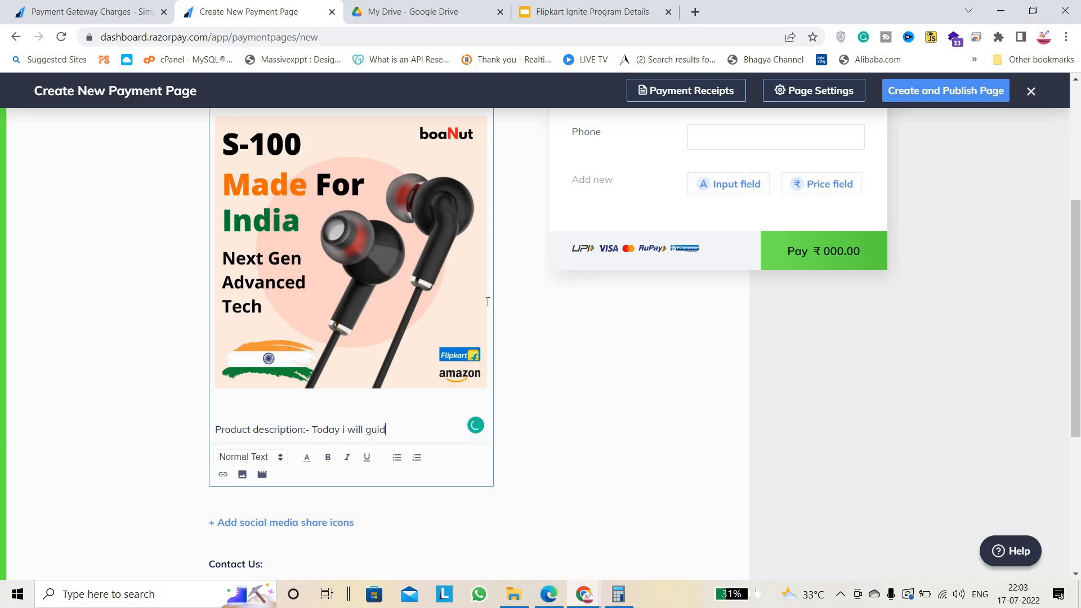
type("e how to craete eboo")
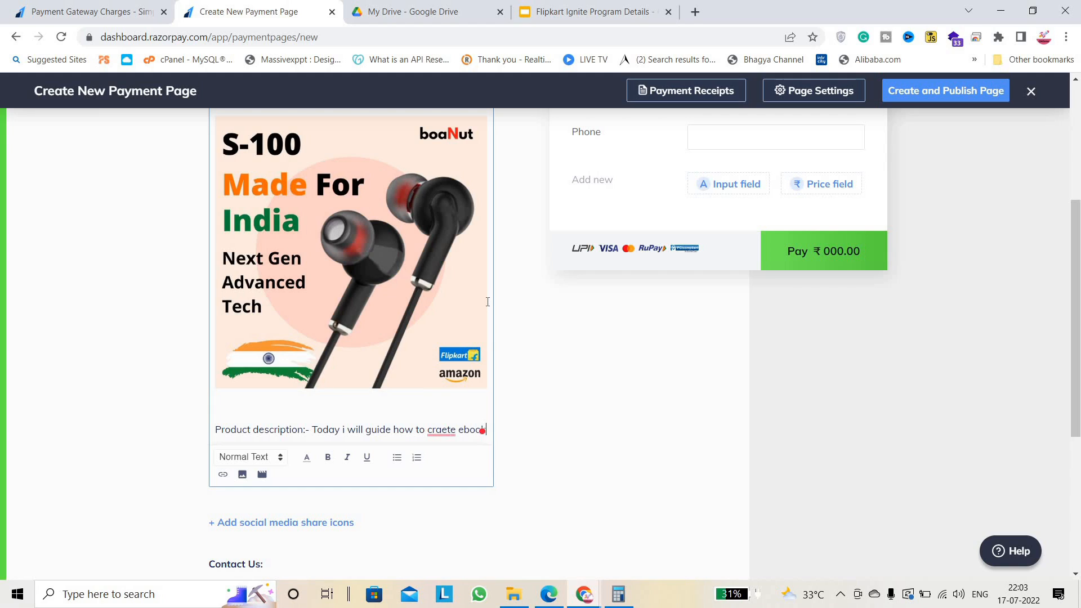
type("ks")
mouse_move(442, 432)
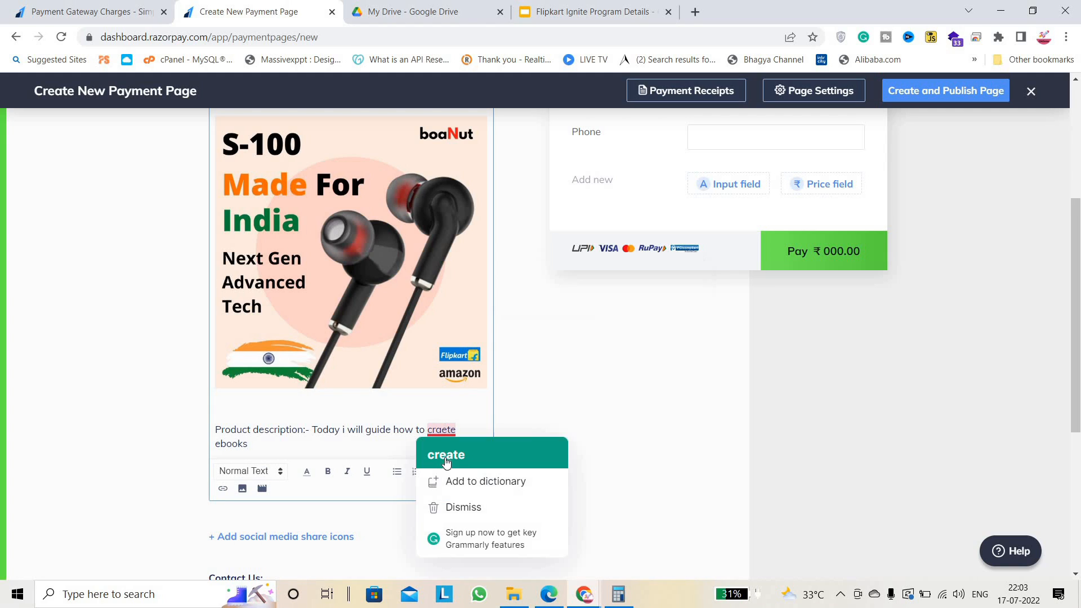
left_click(445, 456)
type(",")
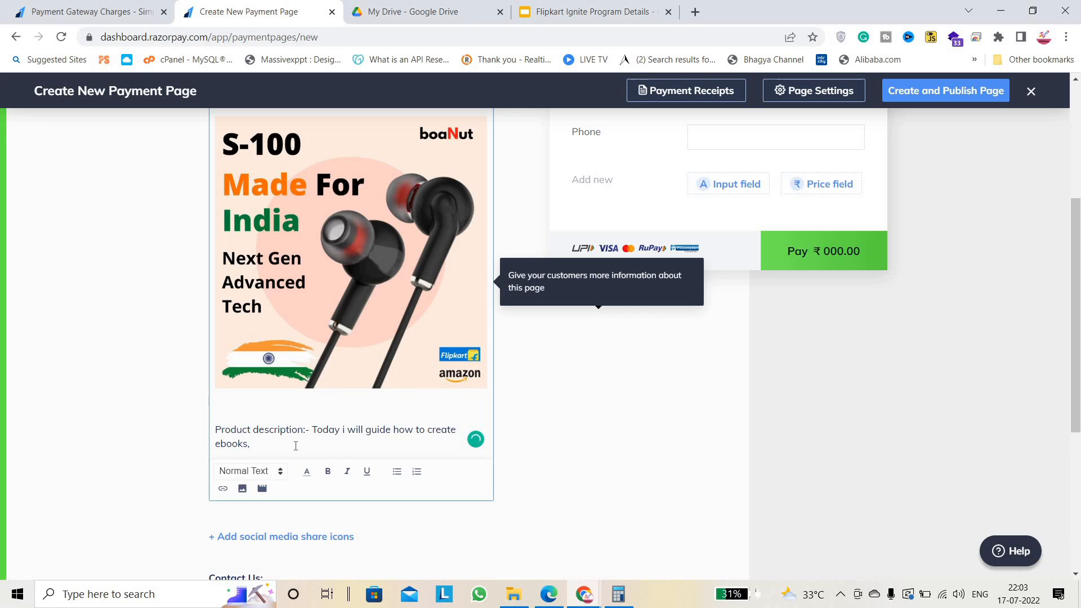
Add the line 'expected delliver date: instant download after payment.' with spelling fixes.
key("Return")
key("Return")
type("exoec")
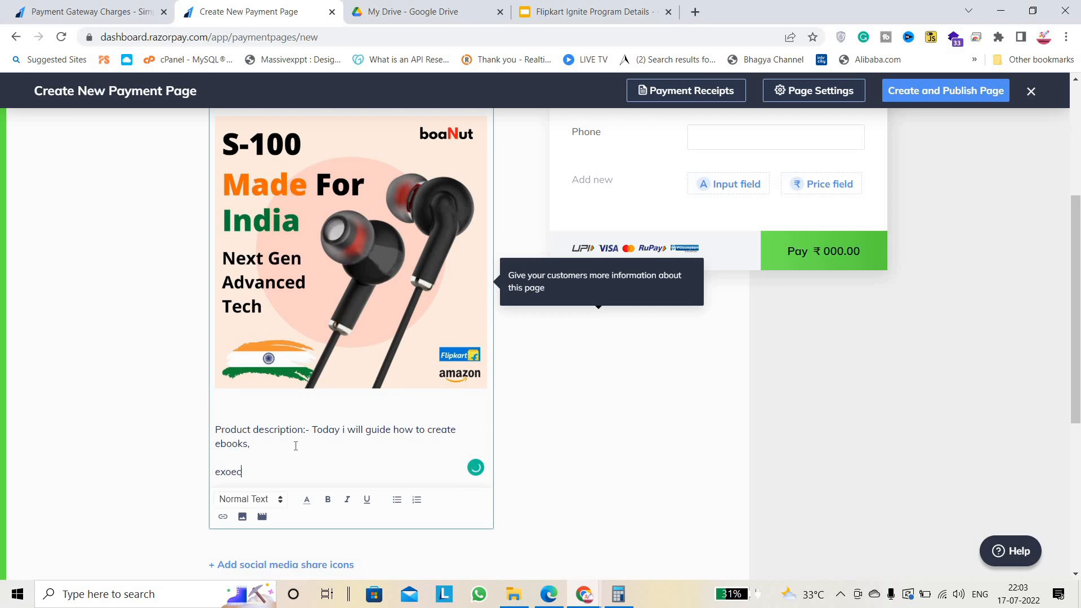
type("ected ")
type("del")
key("BackSpace")
type("llover")
type("iver date : o")
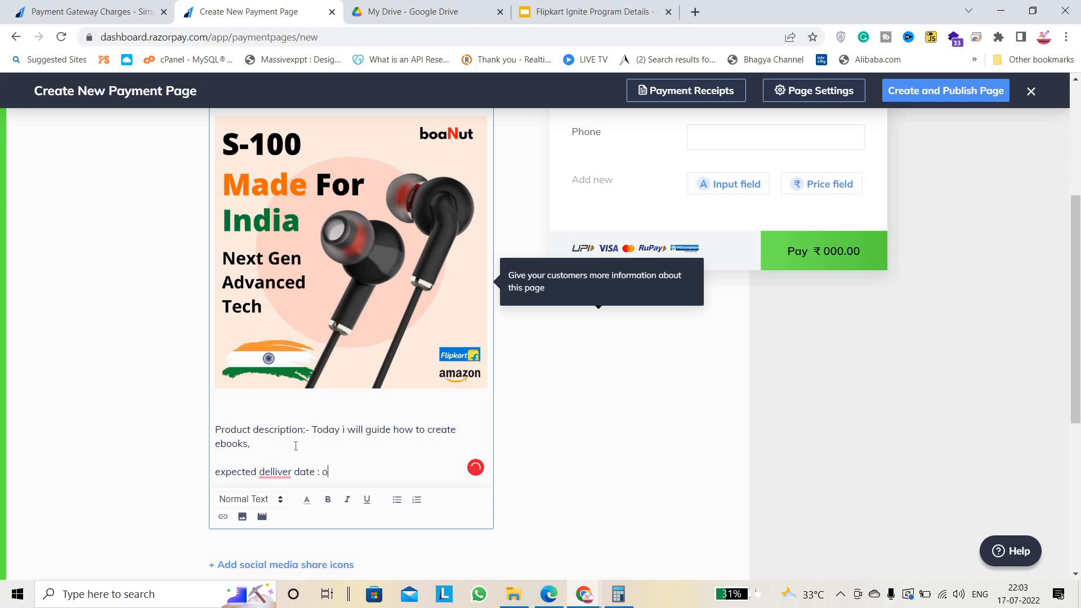
key("BackSpace")
type("instant download after payemnt")
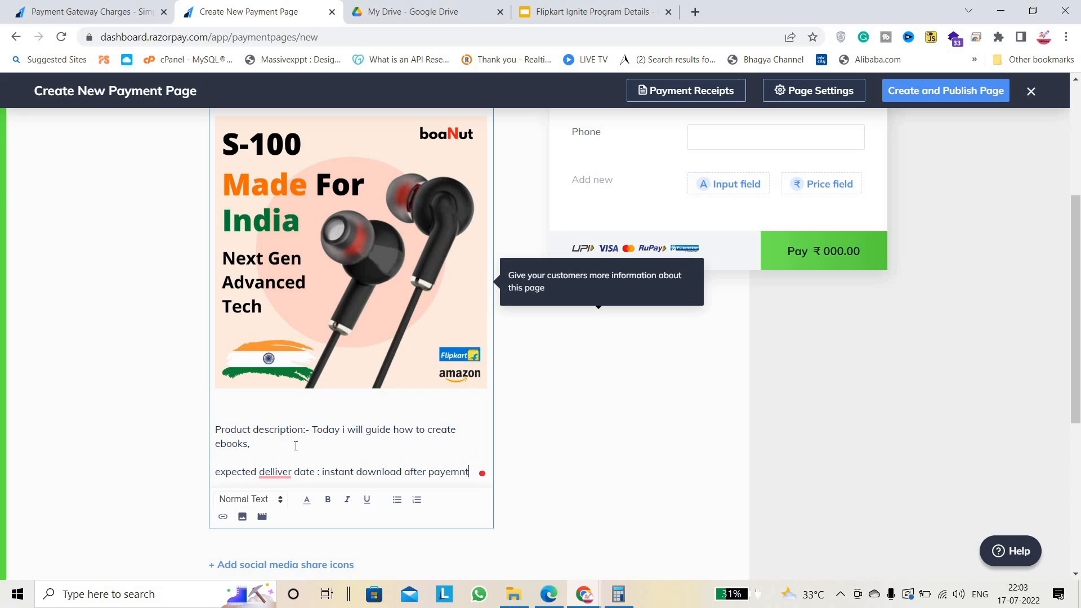
type(".")
mouse_move(444, 472)
left_click(453, 358)
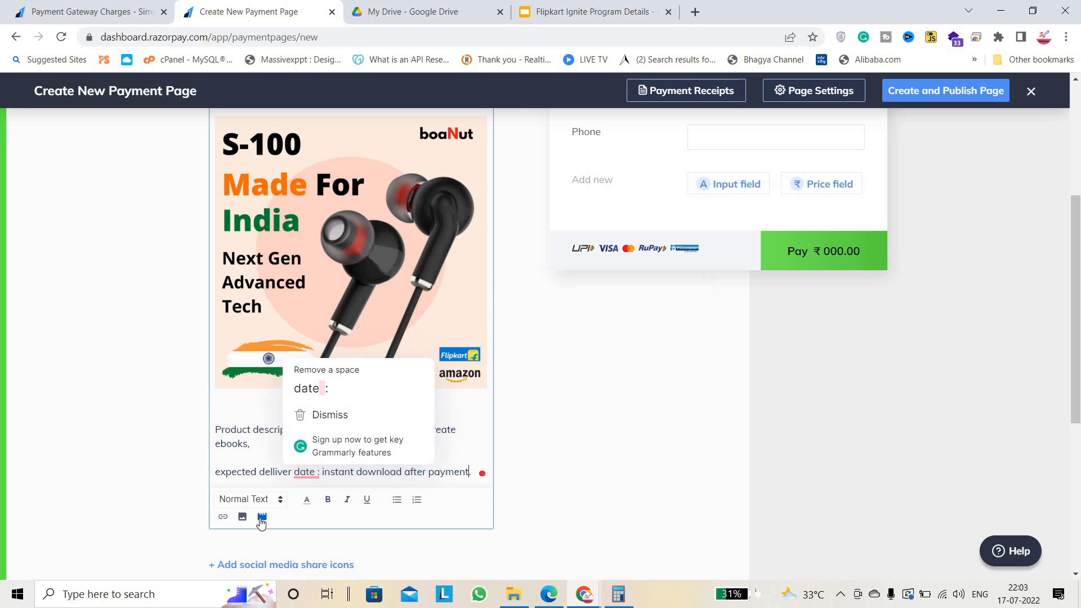
mouse_move(304, 470)
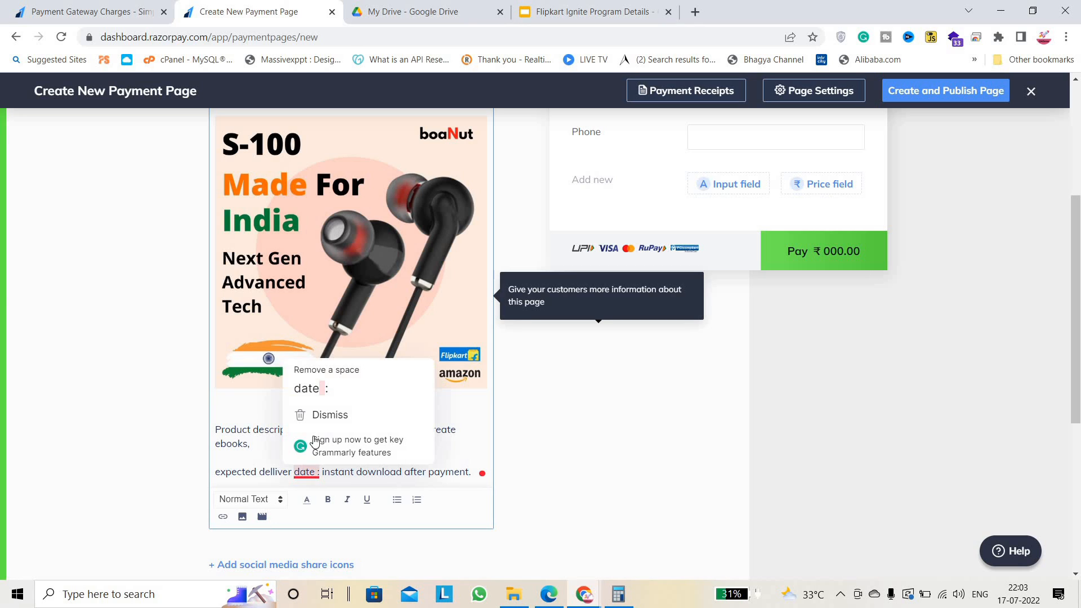
left_click(327, 394)
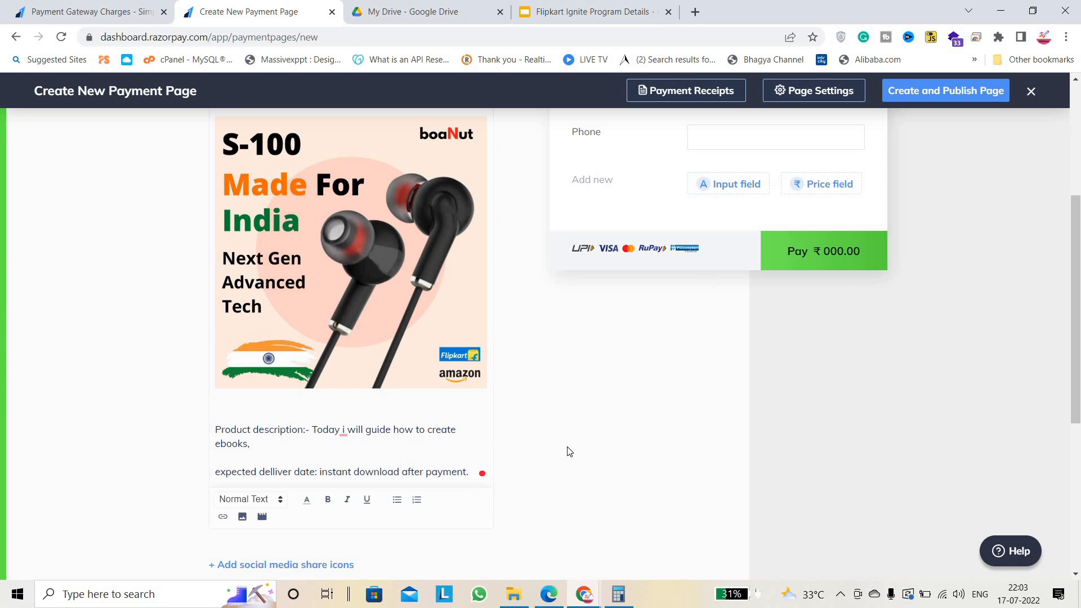
scroll(569, 450, "down", 1)
scroll(568, 450, "down", 2)
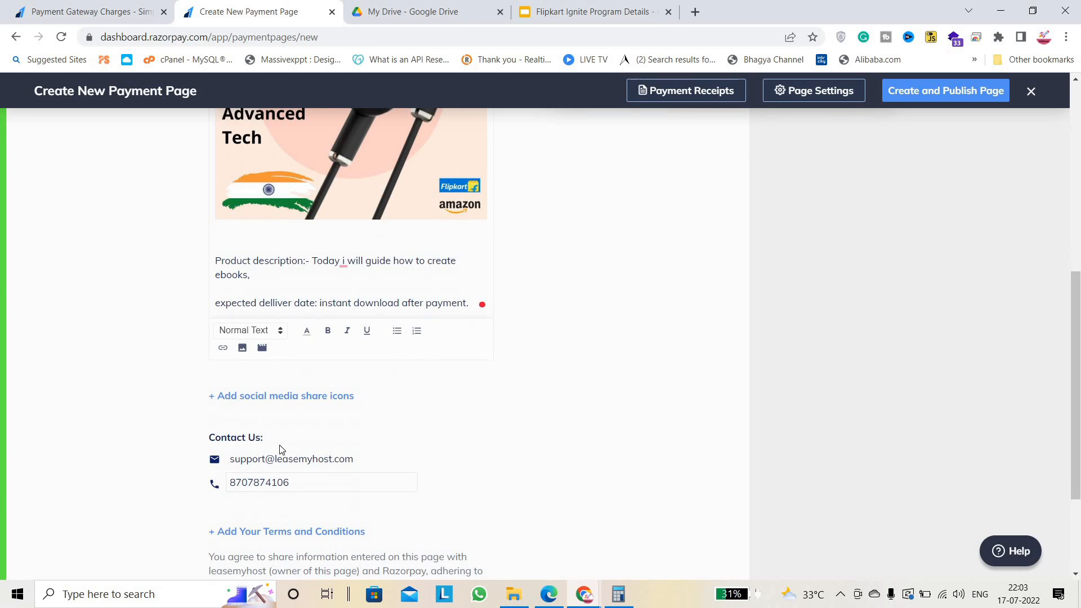
scroll(890, 377, "down", 2)
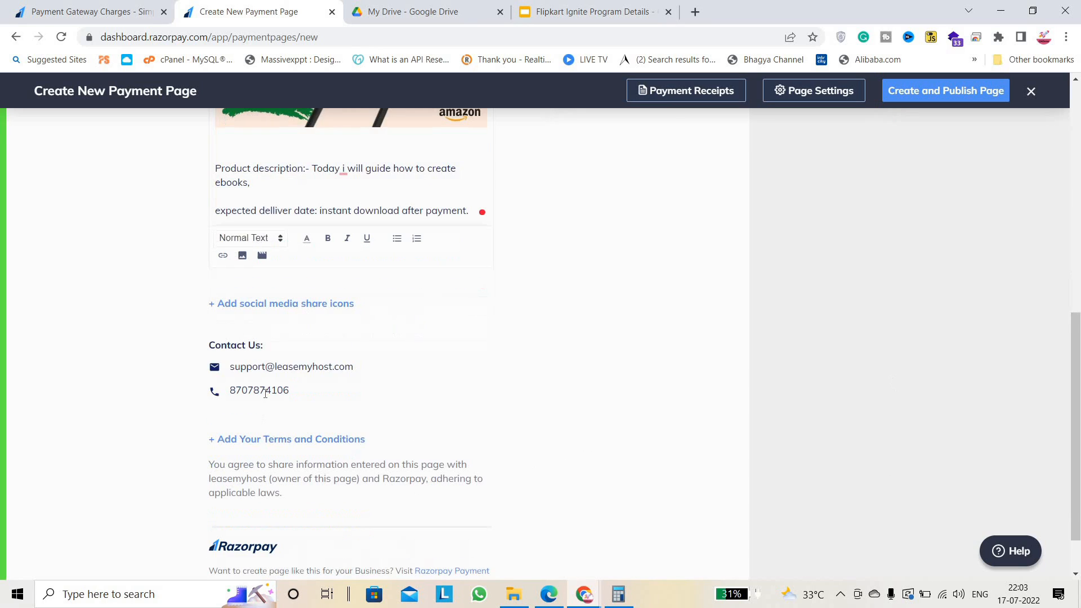
left_click(282, 369)
double_click(283, 369)
left_click(361, 369)
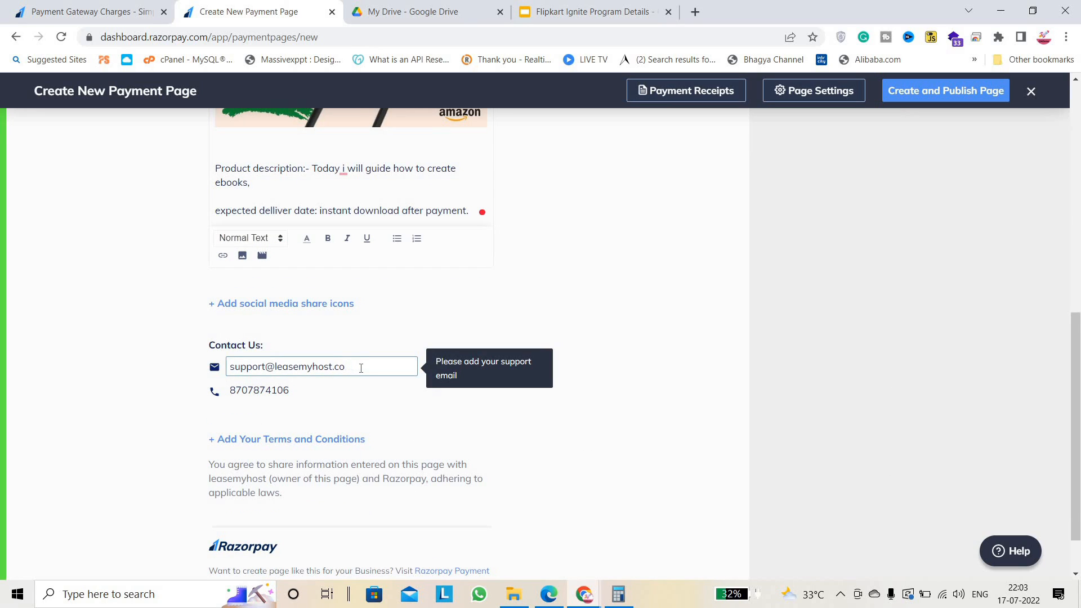
left_click(617, 534)
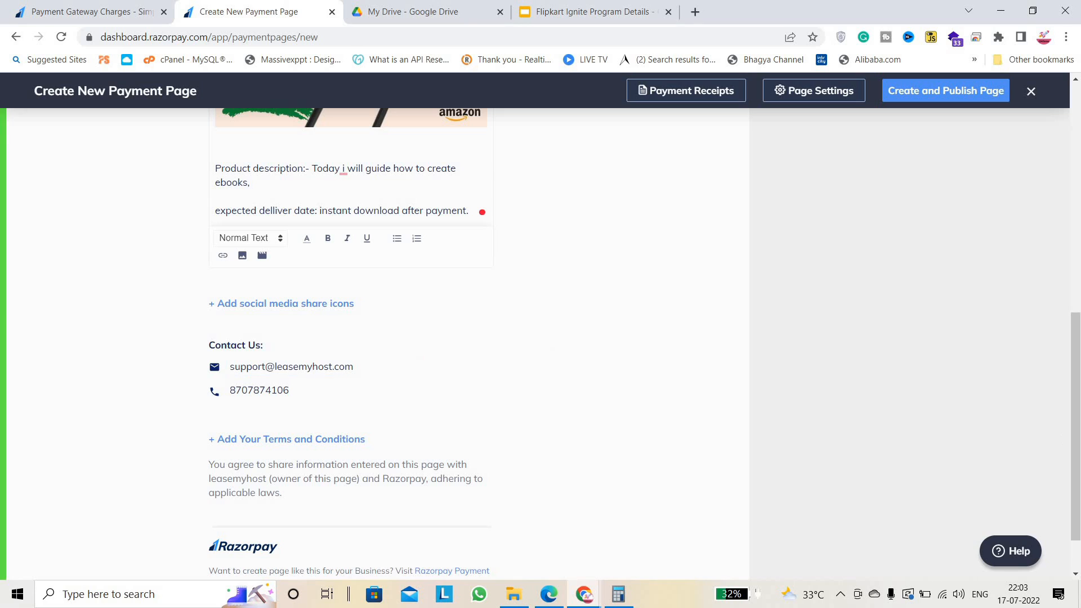
scroll(561, 346, "down", 1)
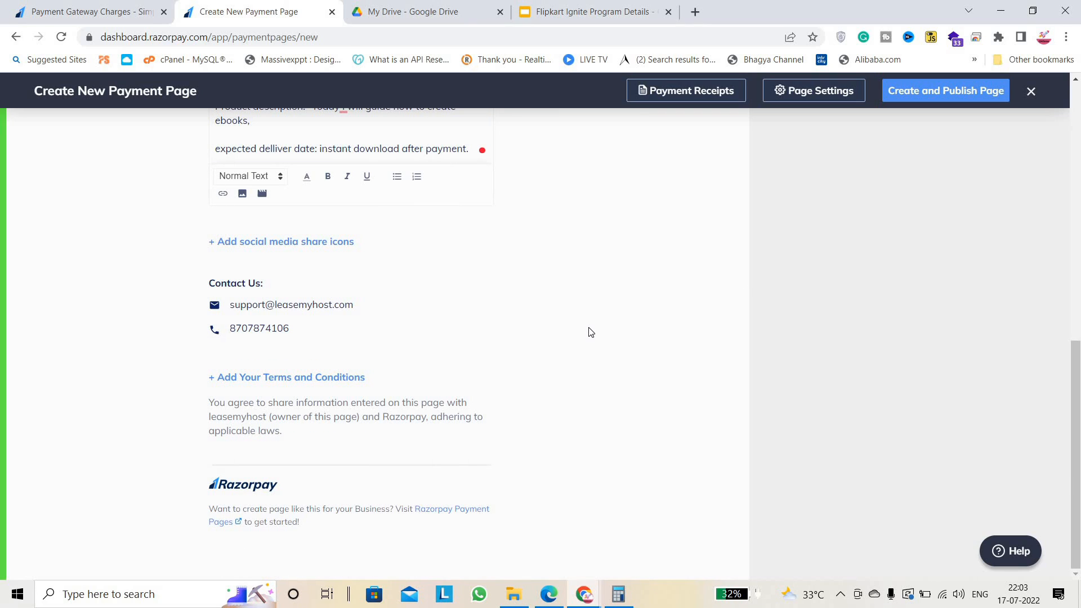
left_click(299, 376)
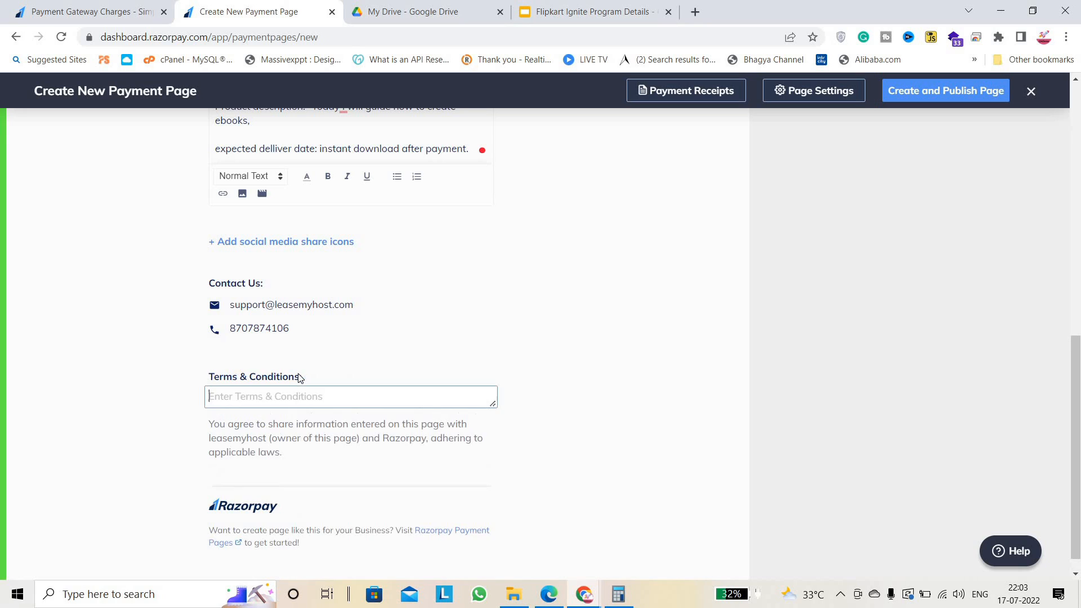
left_click(514, 365)
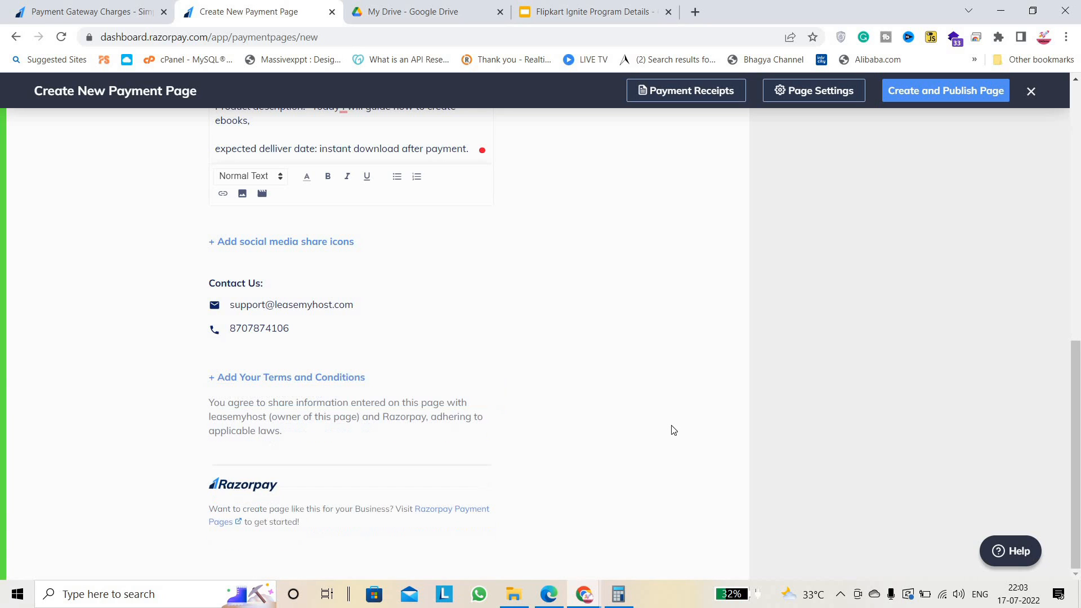
scroll(1059, 218, "up", 10)
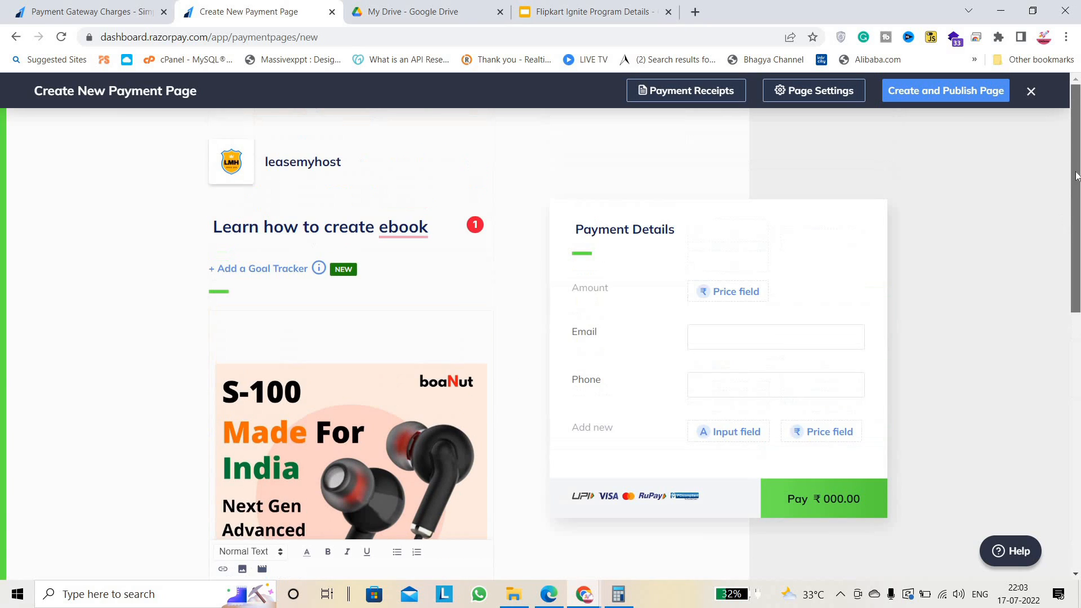
Make the Amount field a Fixed Amount of 199 and save it.
left_click(728, 299)
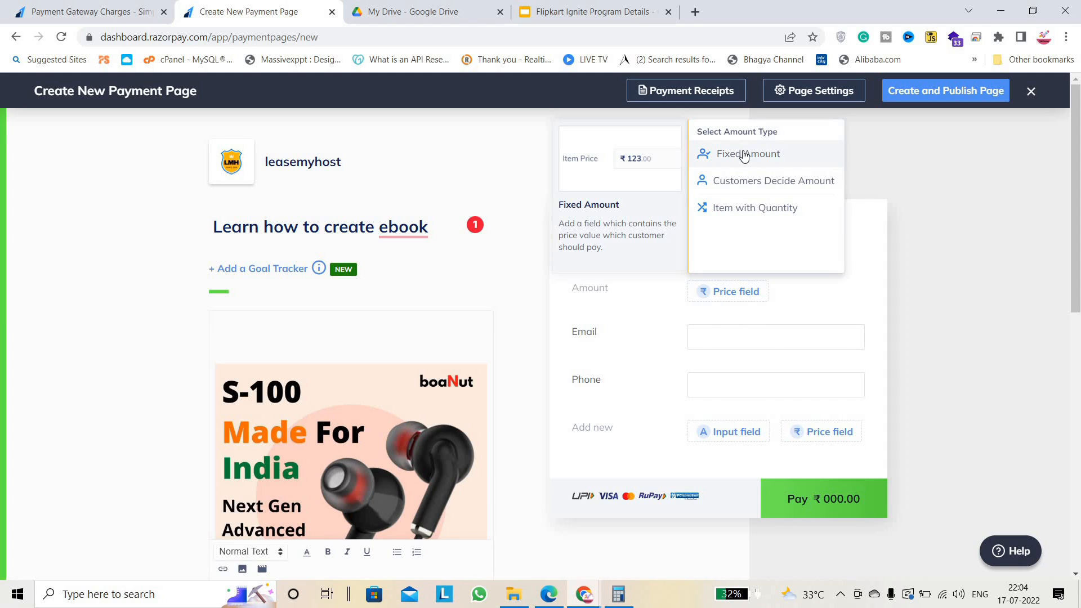
left_click(751, 210)
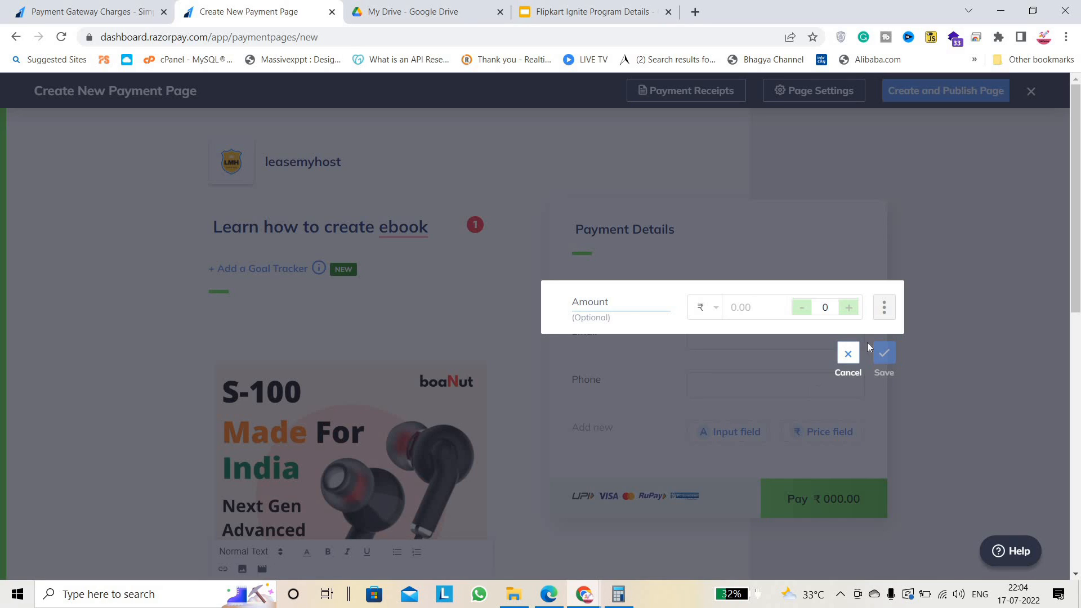
left_click(848, 353)
left_click(732, 291)
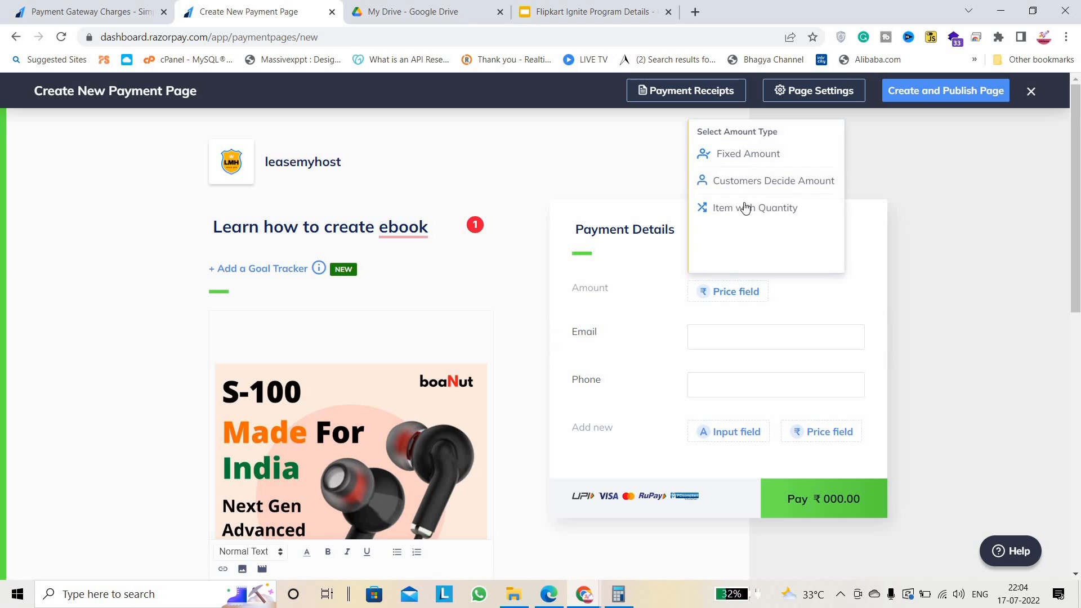
left_click(742, 158)
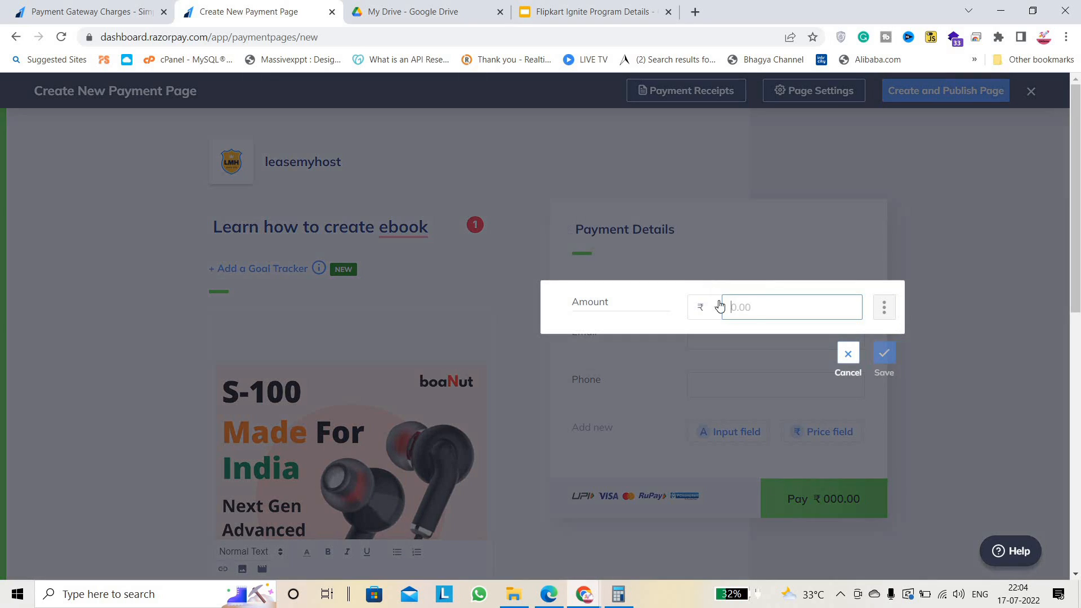
left_click(622, 300)
left_click(785, 312)
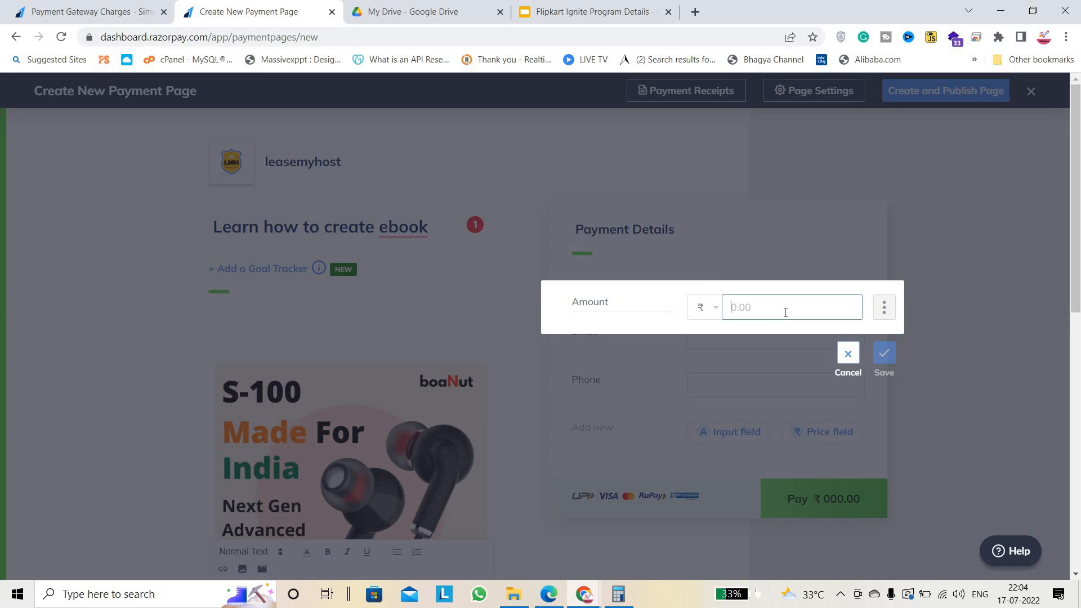
type("199")
left_click(885, 374)
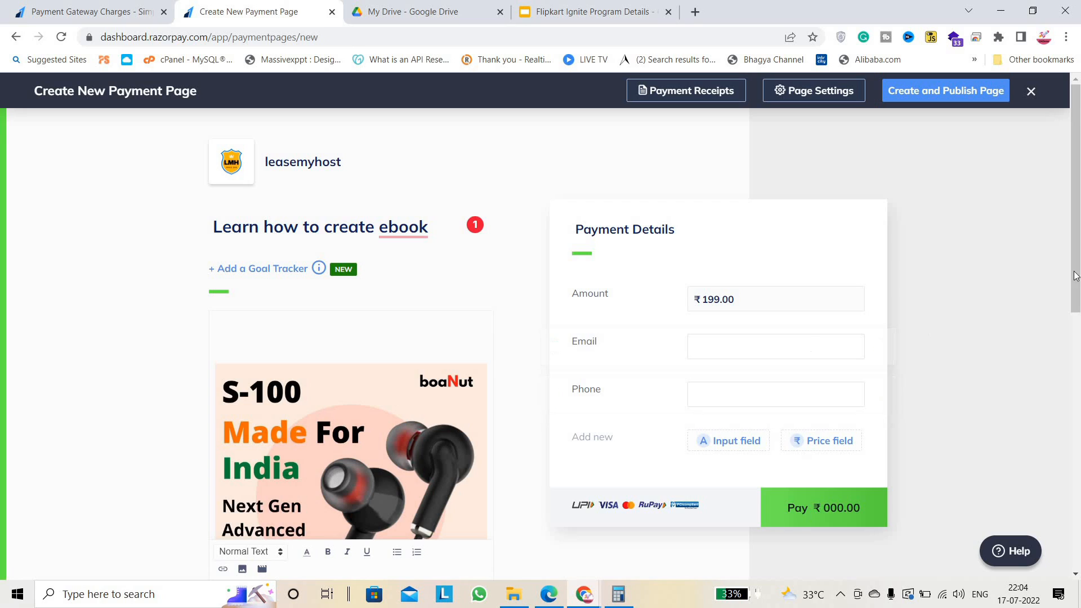
scroll(602, 398, "down", 2)
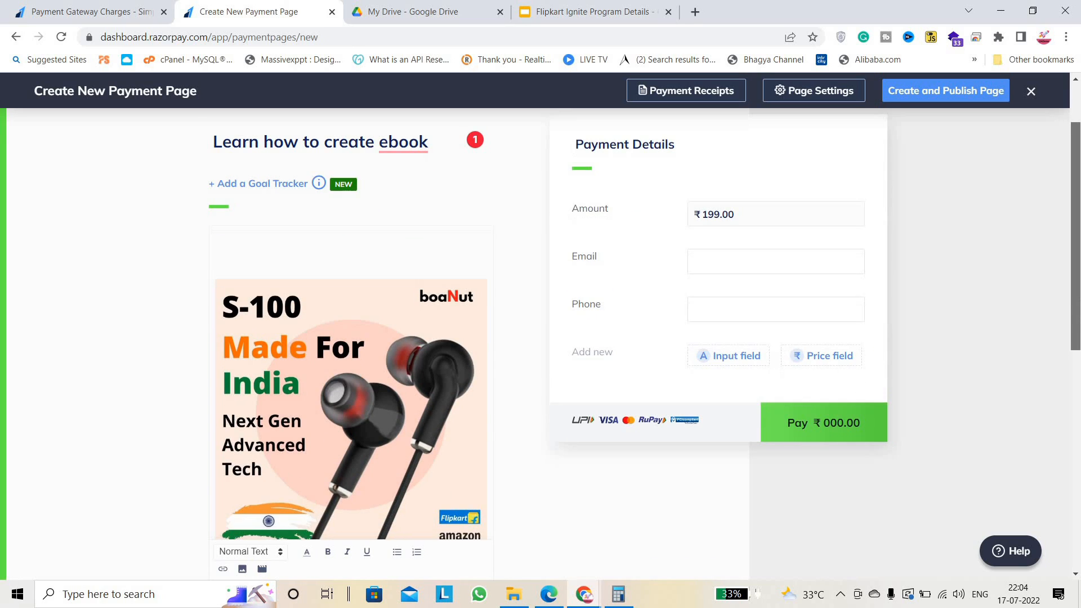
Browse the input field types without adding one, then open the Payment Receipts settings.
left_click(724, 356)
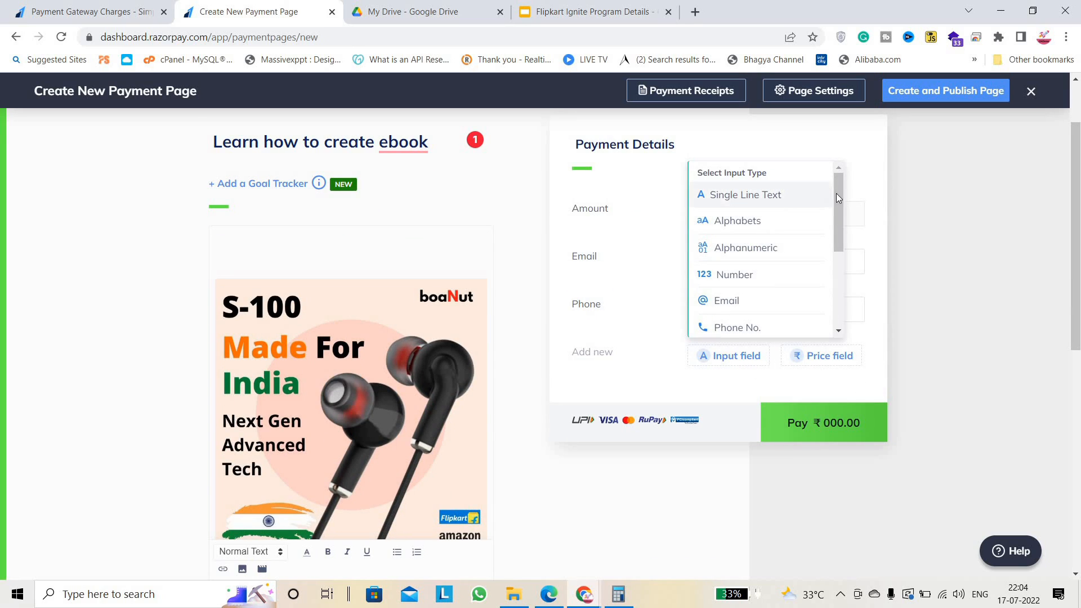
left_click_drag(840, 224, 839, 345)
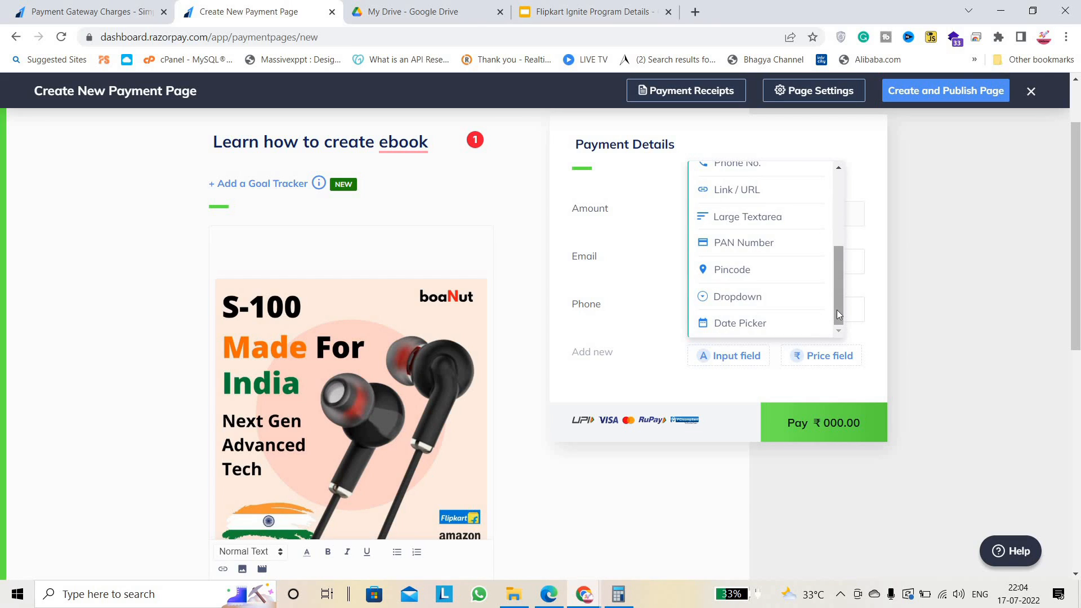
left_click_drag(839, 306, 833, 215)
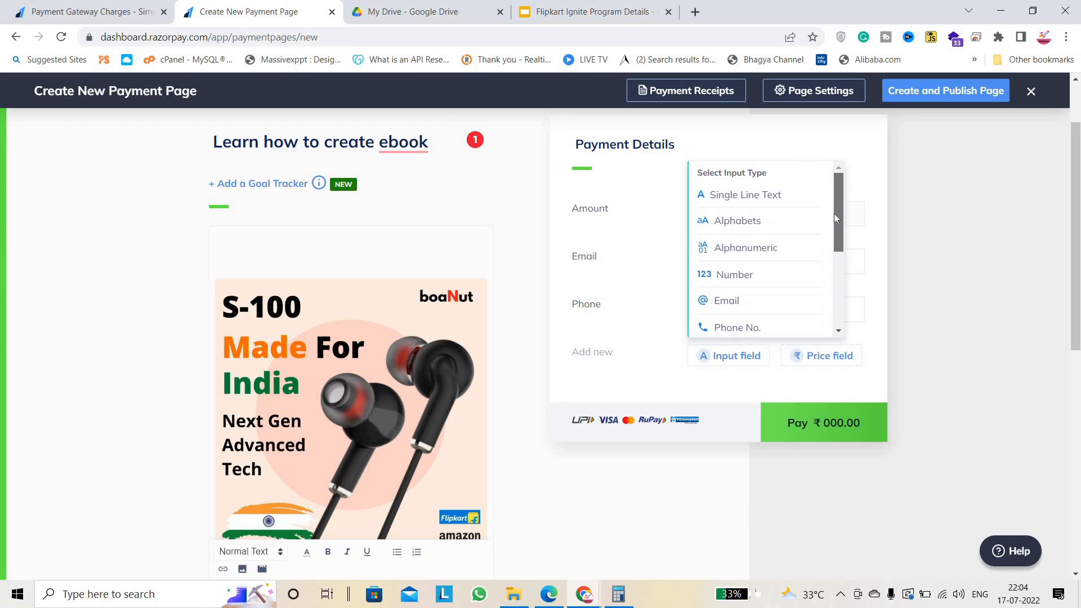
left_click(904, 229)
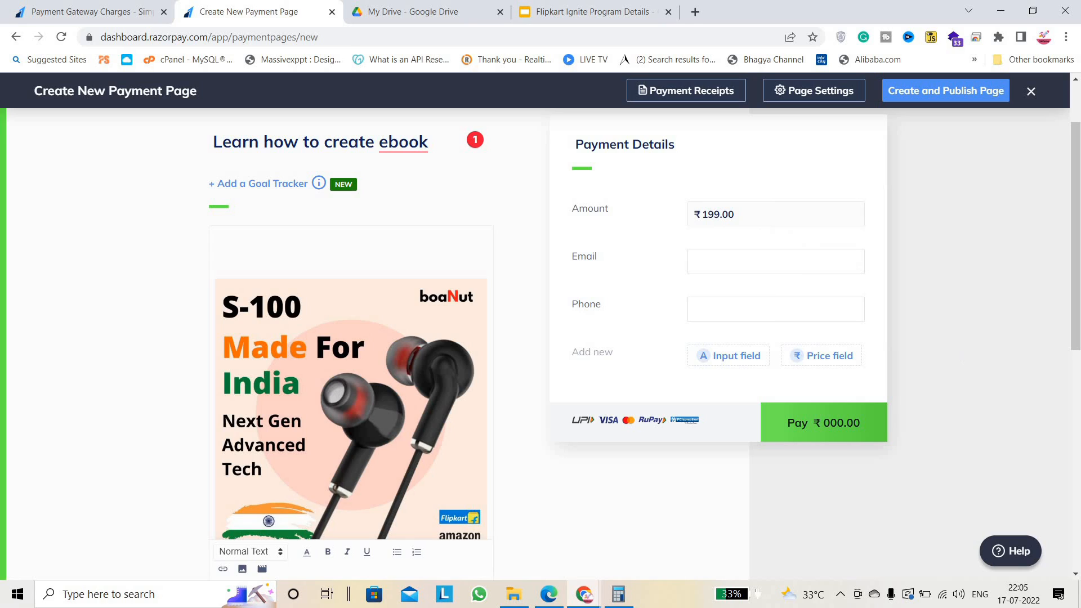
scroll(961, 190, "up", 2)
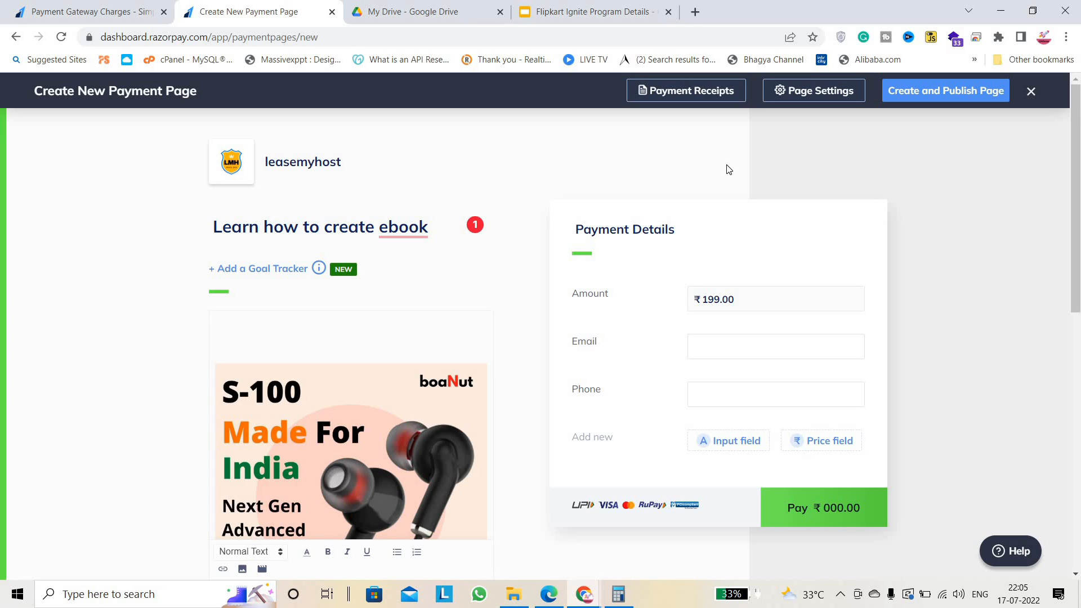
left_click(714, 90)
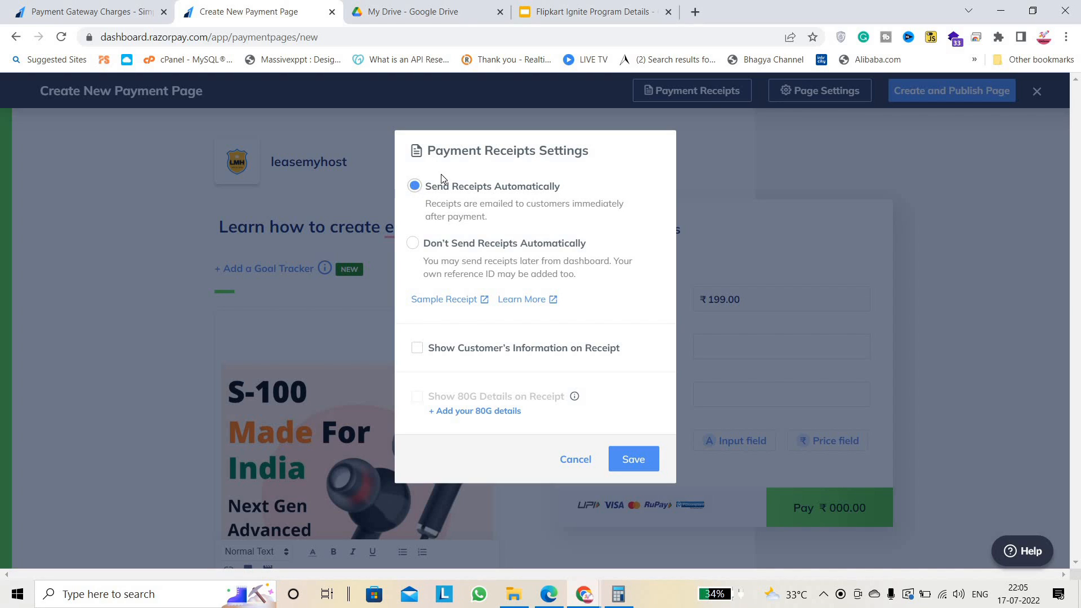
Try, then untick, showing customer information on receipts, and cancel with automatic receipts unchanged.
left_click(579, 465)
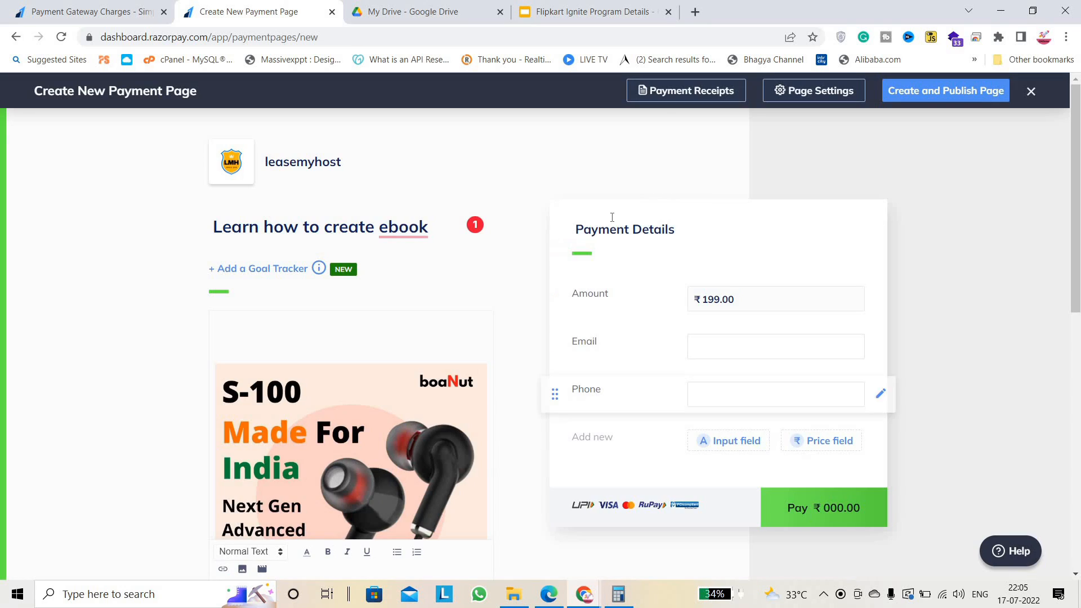
left_click(671, 91)
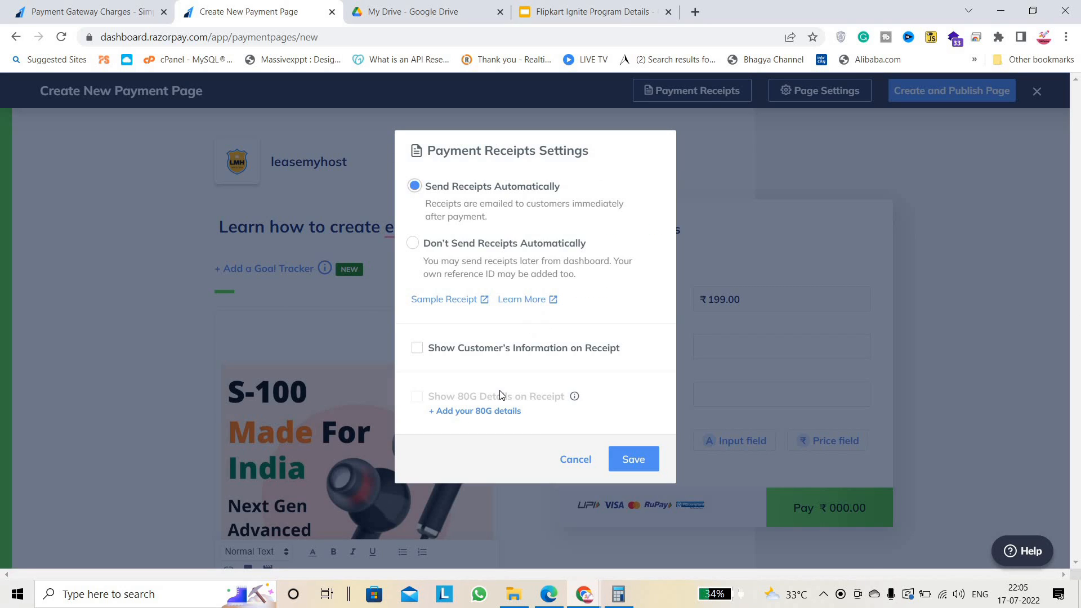
left_click(417, 348)
left_click(472, 365)
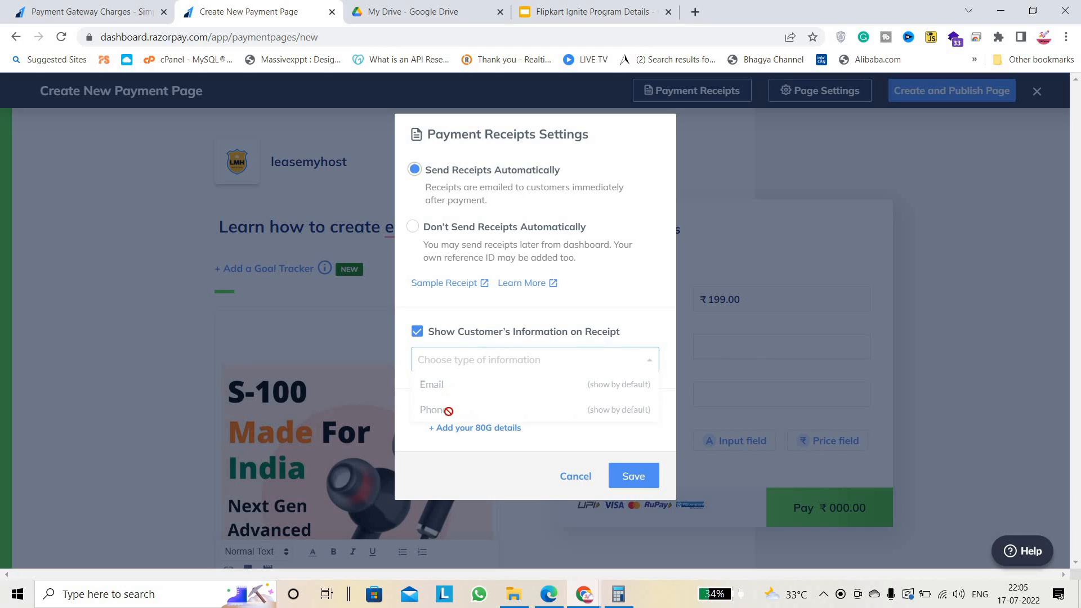
left_click(417, 336)
left_click(569, 459)
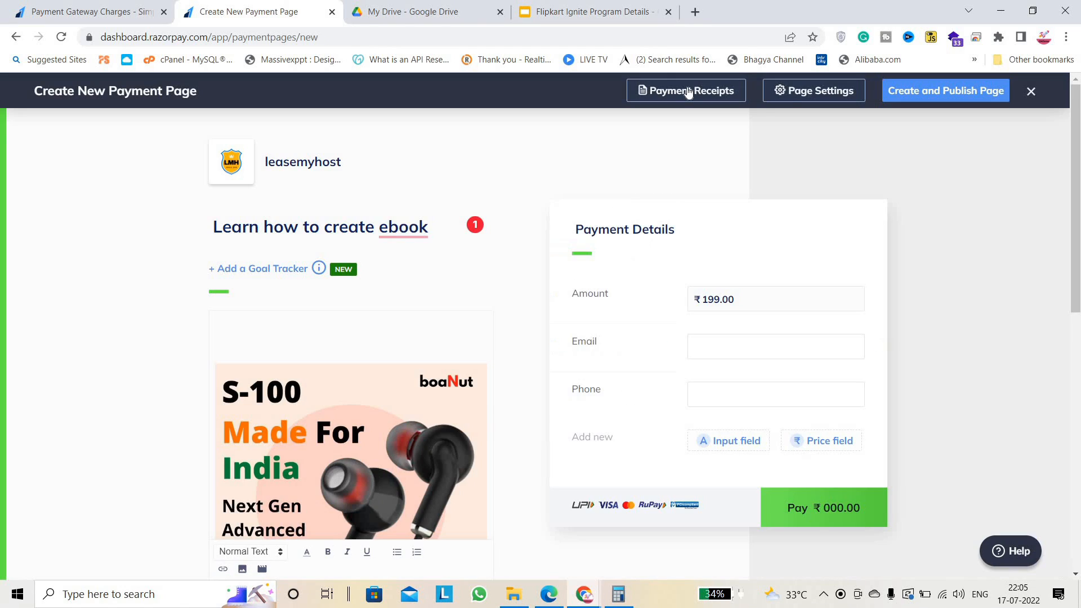
left_click(799, 90)
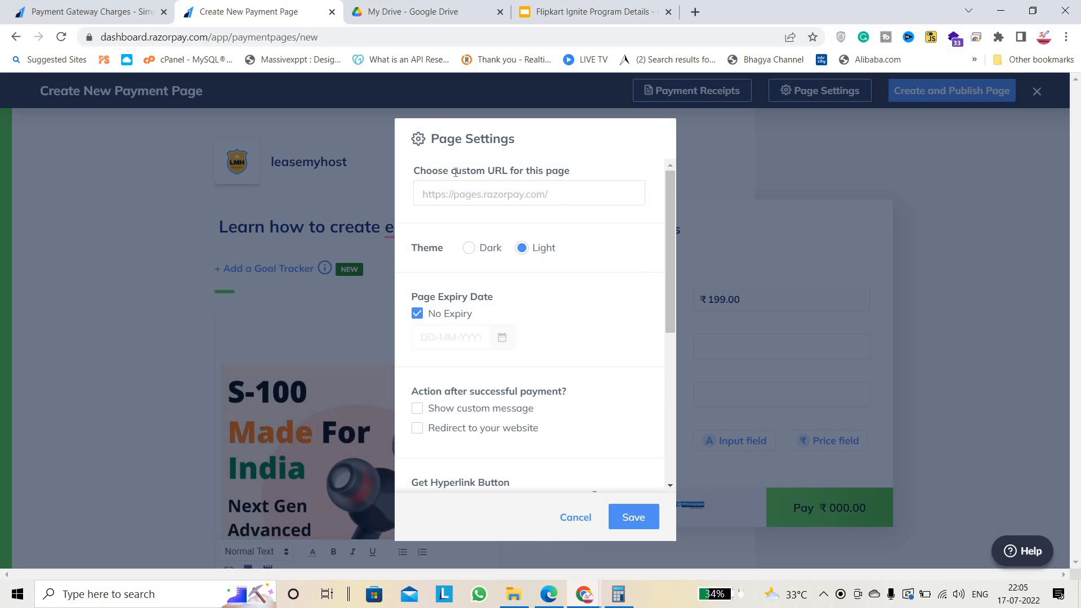
Review the custom URL and 'Action after successful payment' options in Page Settings, then go to Google Drive.
left_click_drag(420, 171, 602, 174)
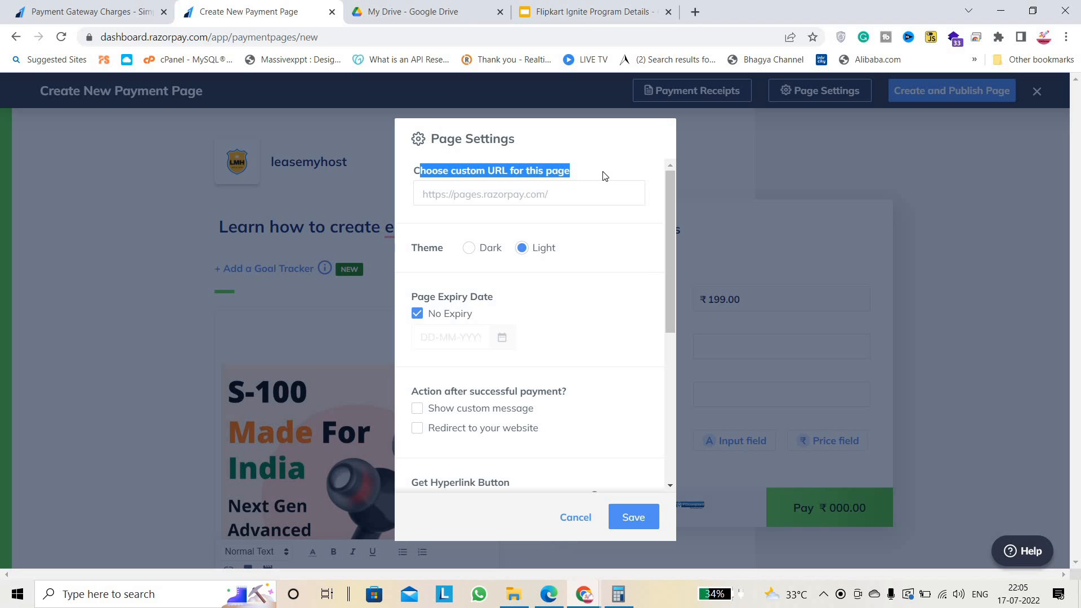
left_click(603, 175)
left_click_drag(671, 229, 678, 269)
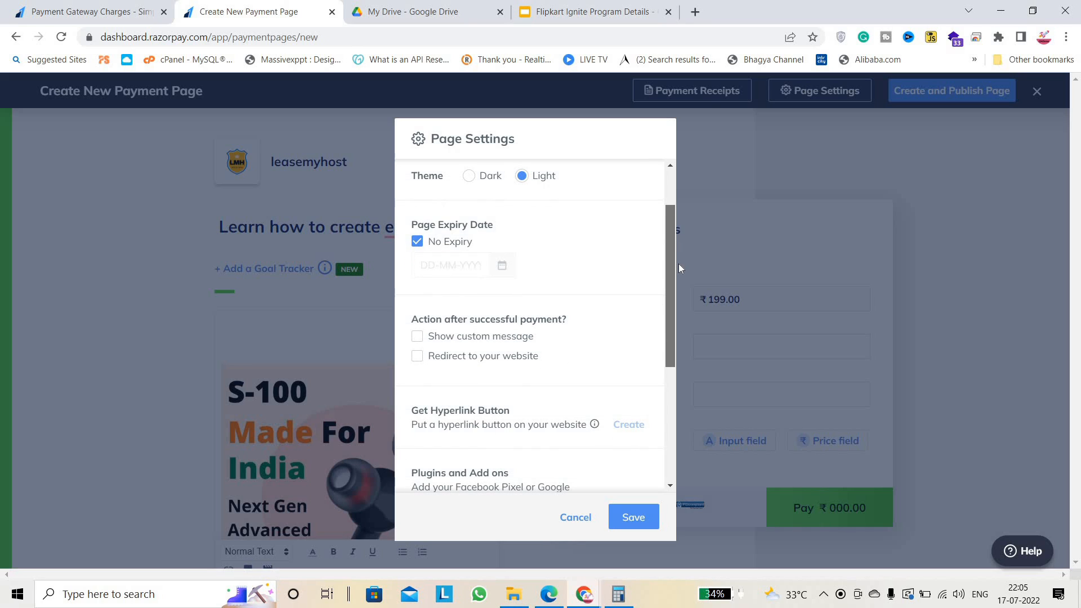
left_click_drag(411, 319, 570, 320)
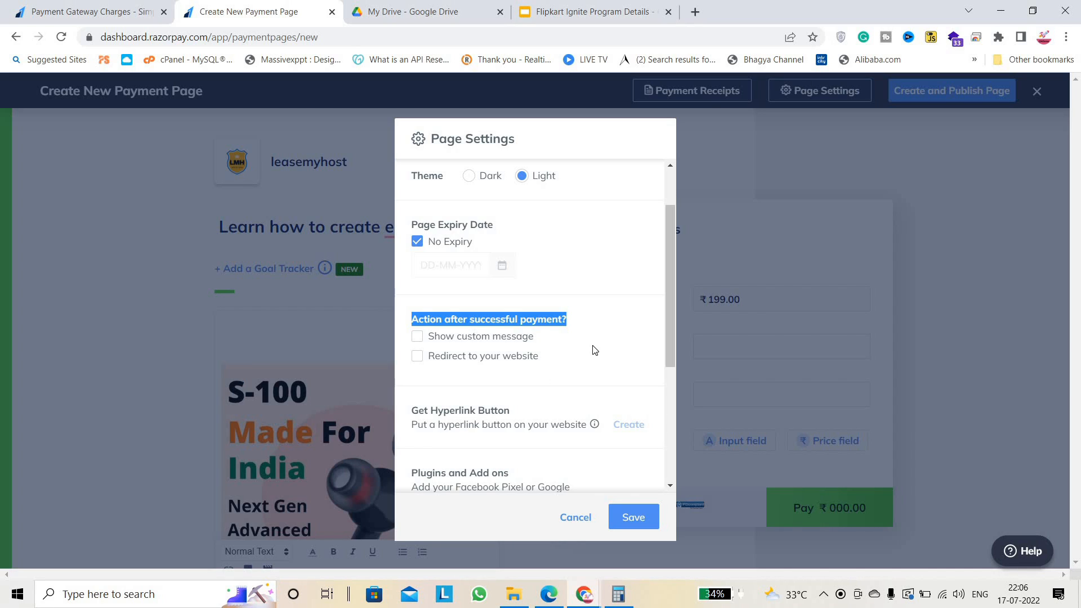
left_click(409, 7)
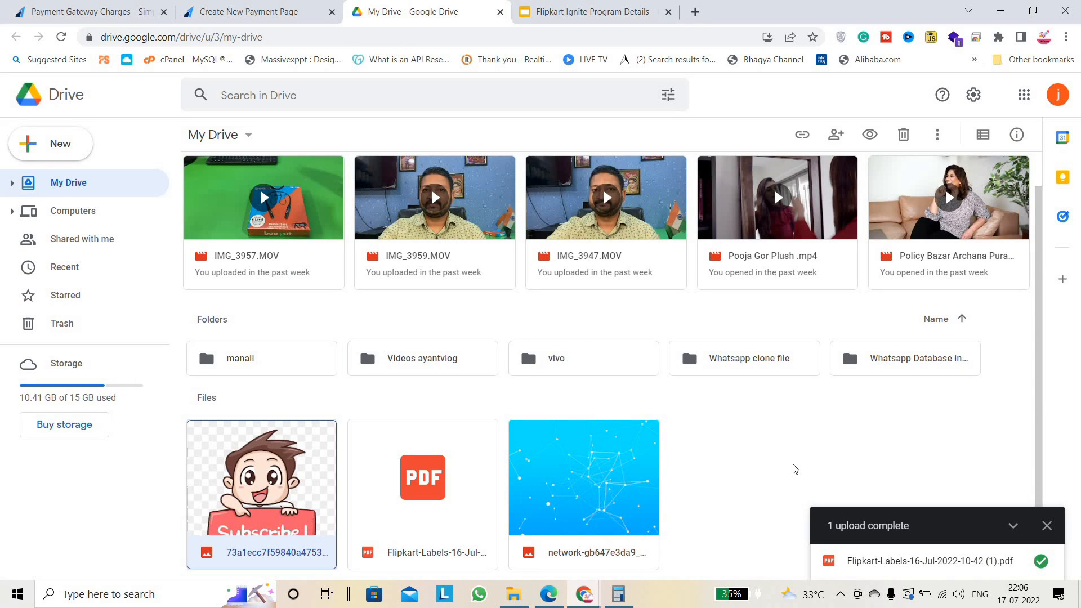
Copy a share link for the Flipkart-Labels PDF, leaving general access Restricted, and return to Razorpay.
left_click(435, 531)
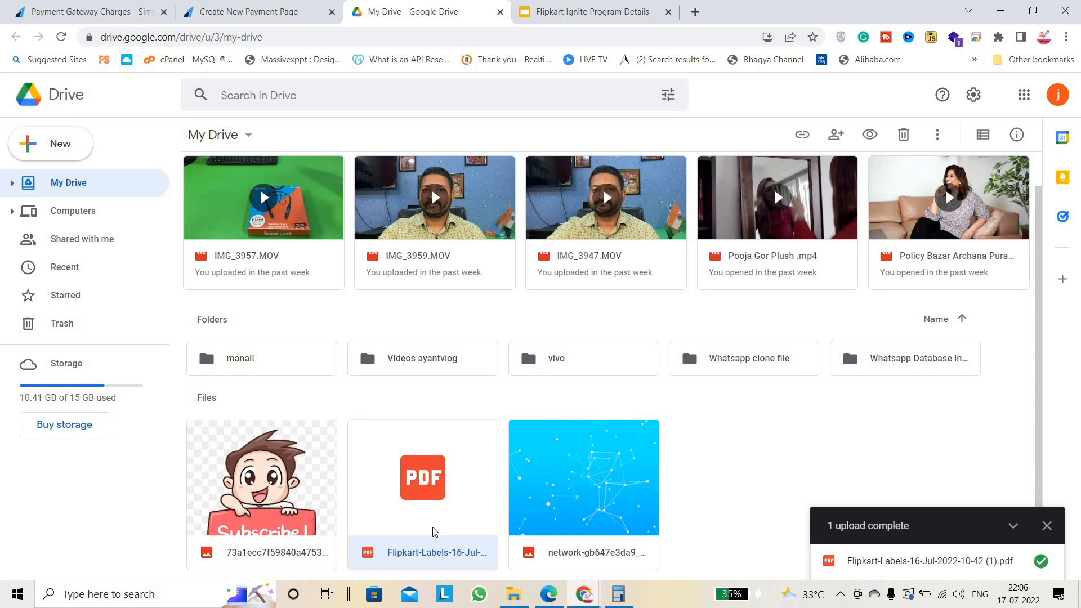
right_click(421, 503)
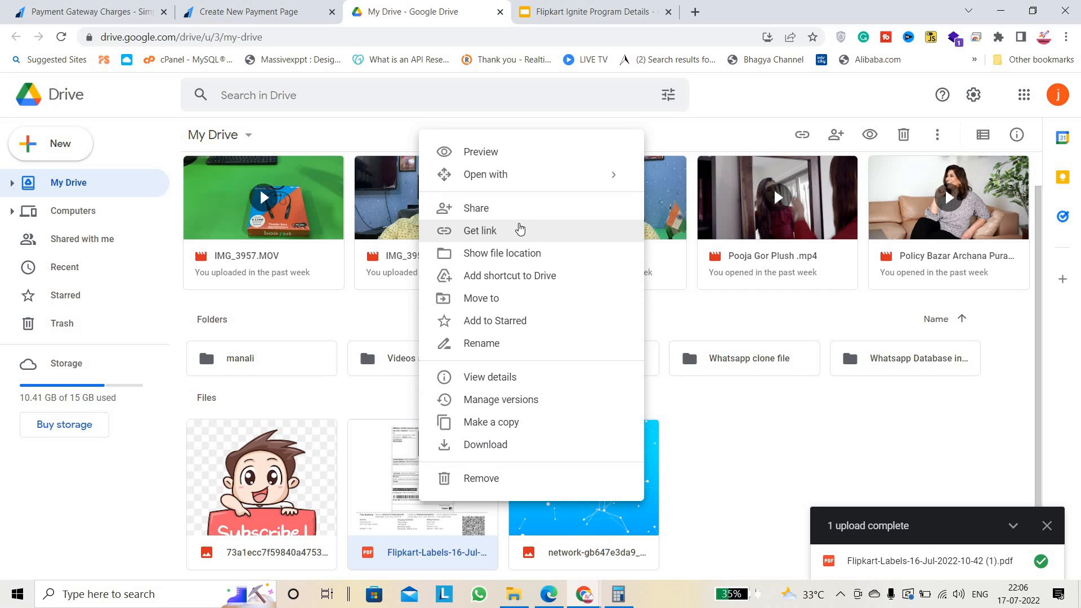
left_click(498, 231)
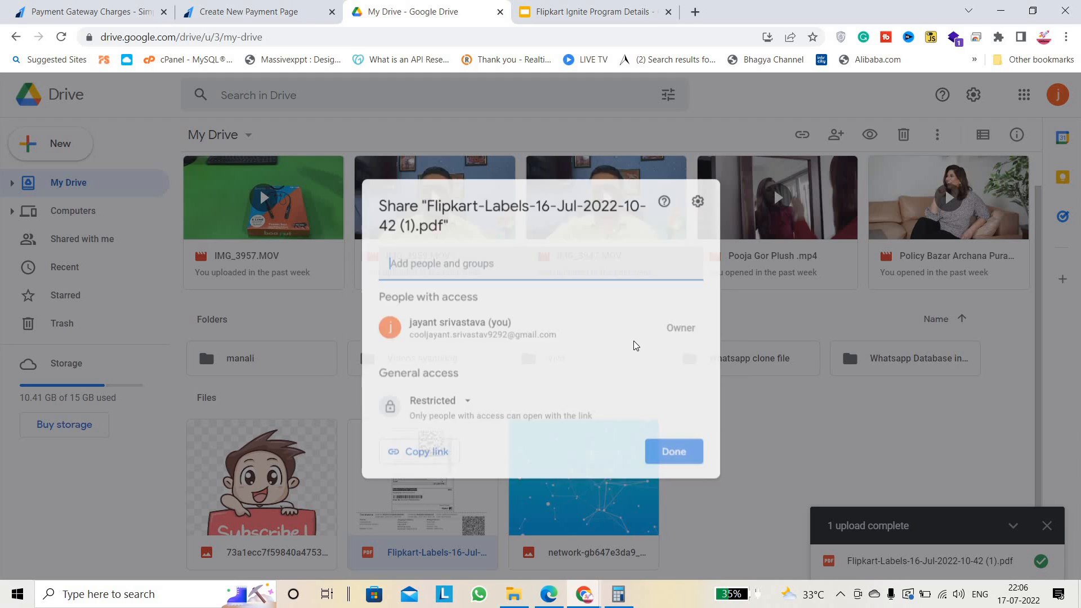
left_click(438, 422)
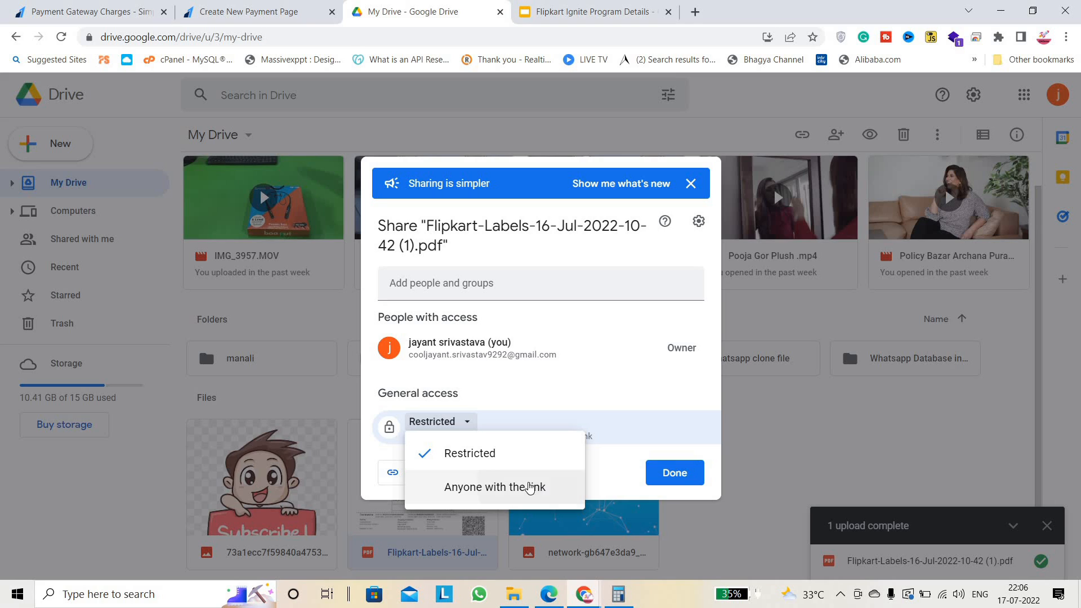
left_click(661, 329)
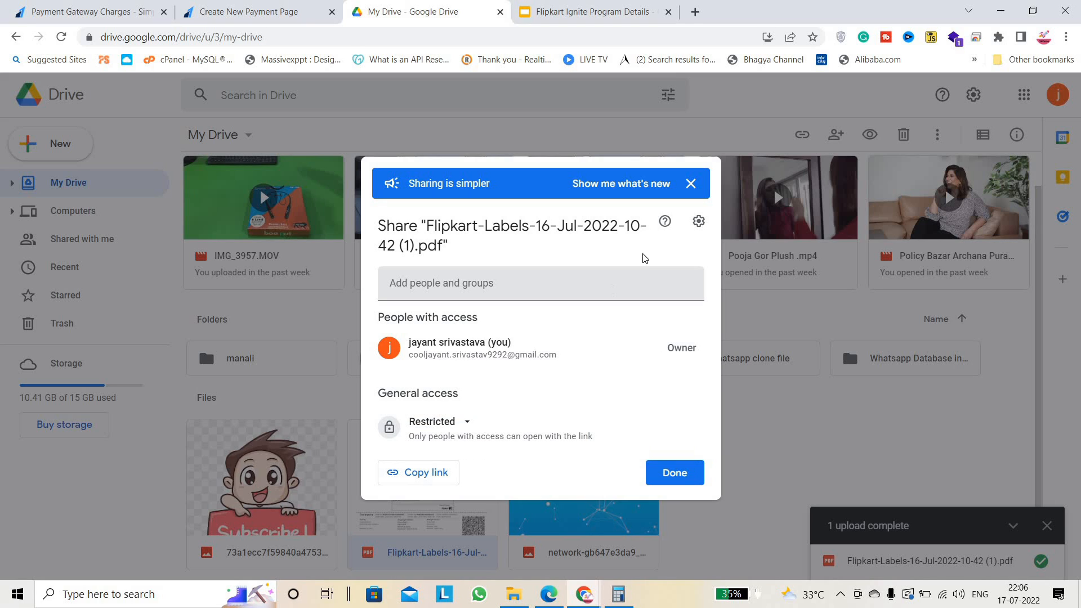
left_click(426, 472)
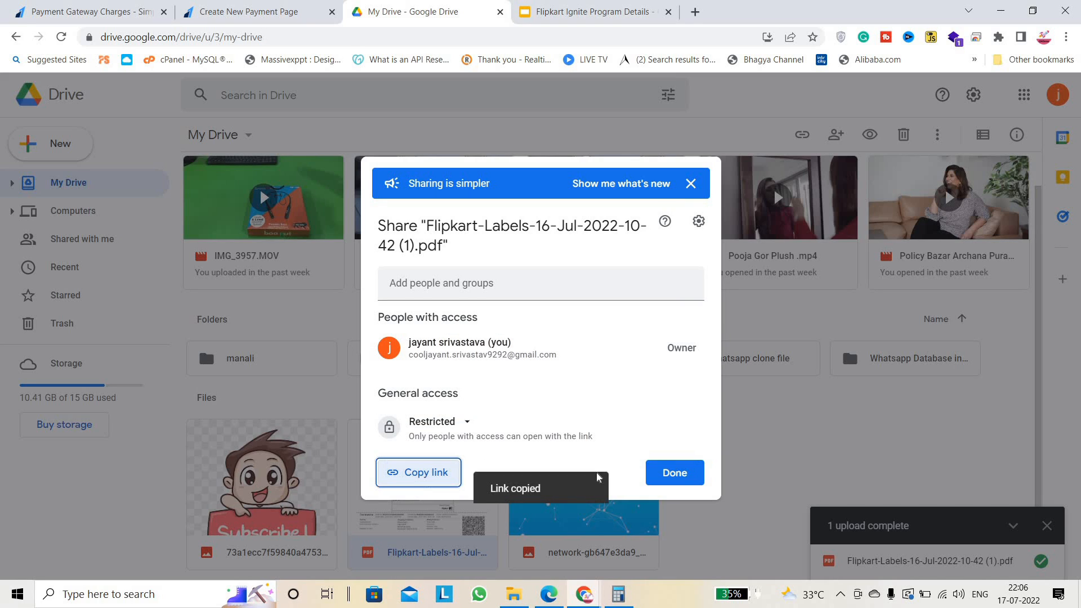
left_click(675, 473)
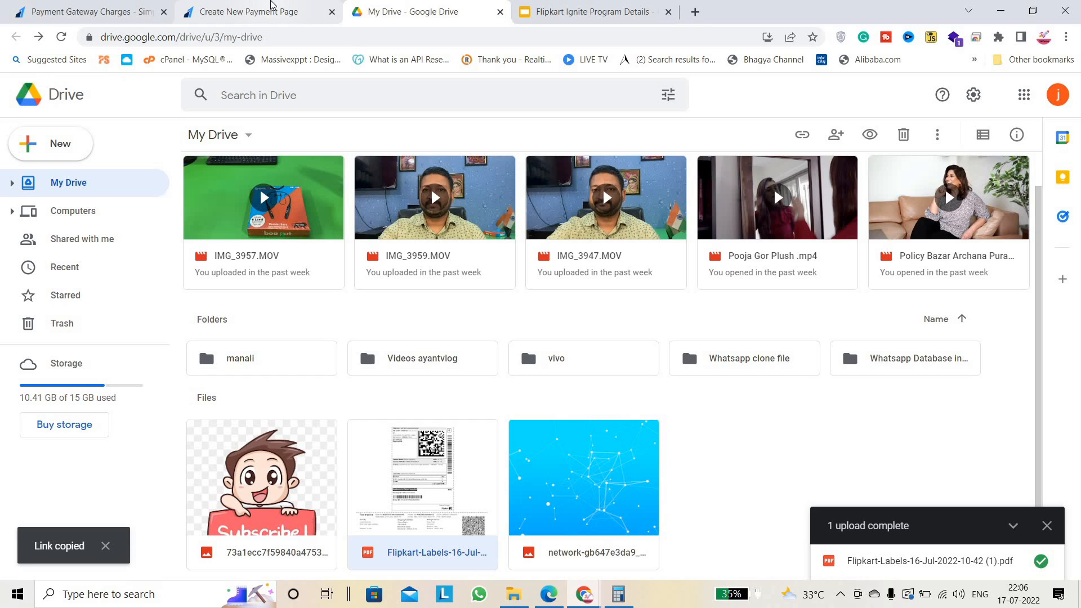
left_click(265, 11)
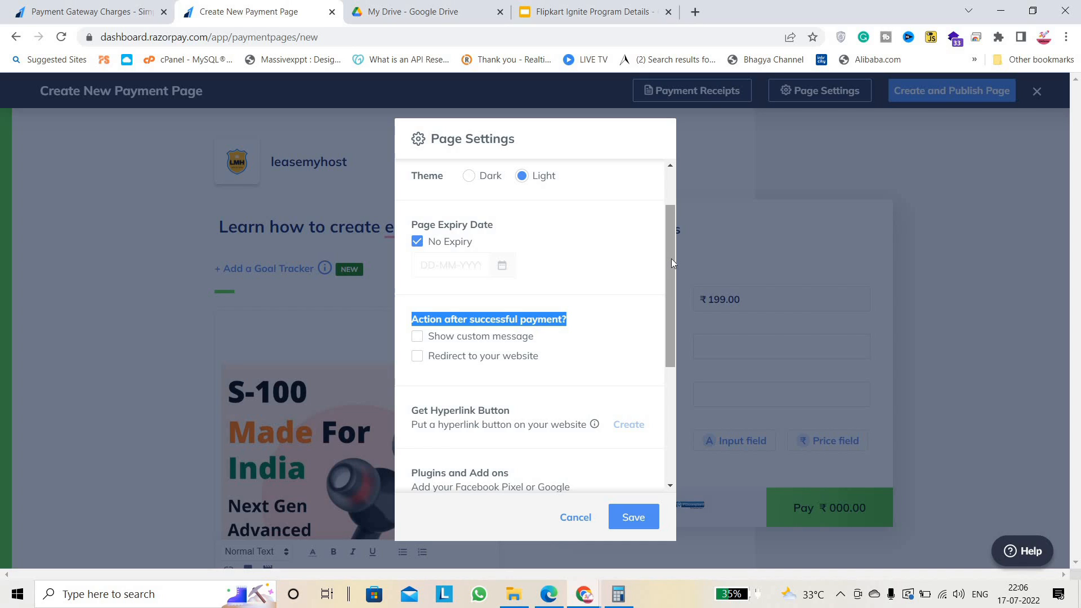
Enable 'Redirect to your website' and paste the Google Drive PDF link as the redirect URL.
scroll(485, 329, "down", 1)
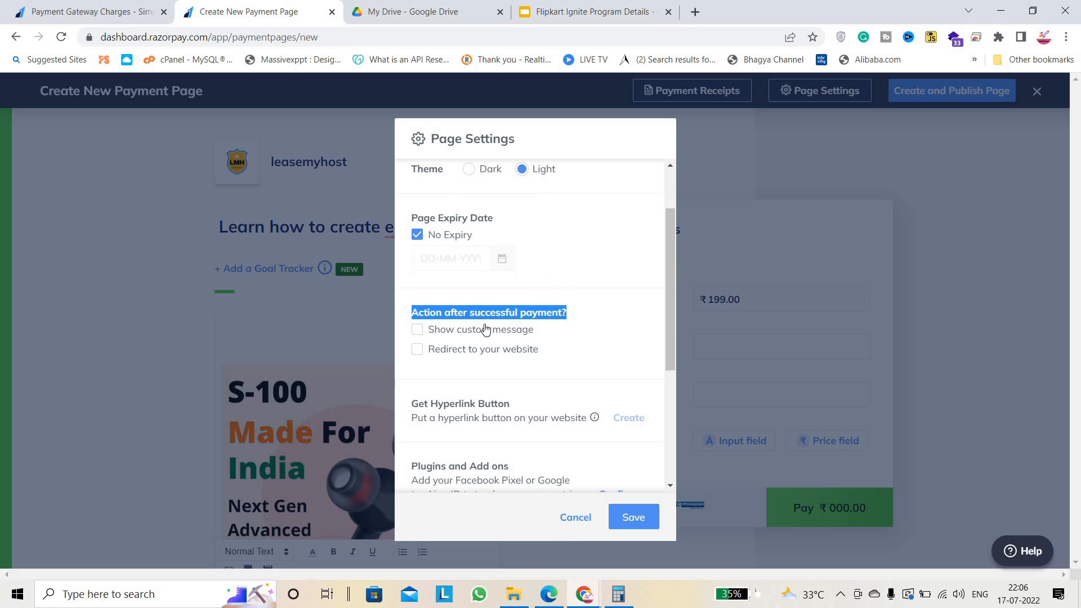
left_click(565, 348)
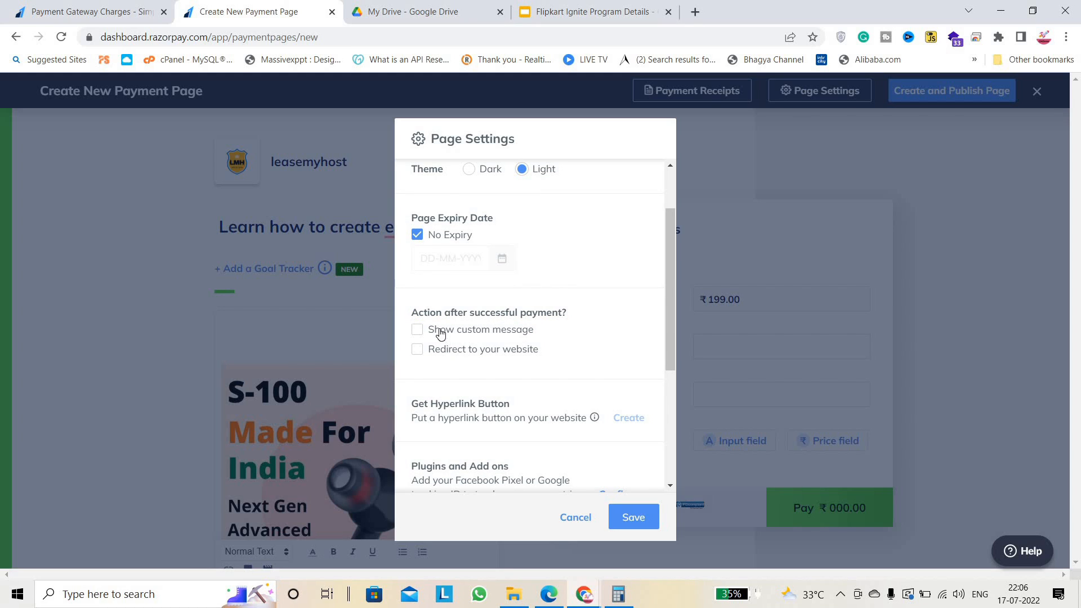
left_click(440, 334)
left_click(416, 331)
left_click(417, 349)
left_click(437, 369)
key("ctrl+v")
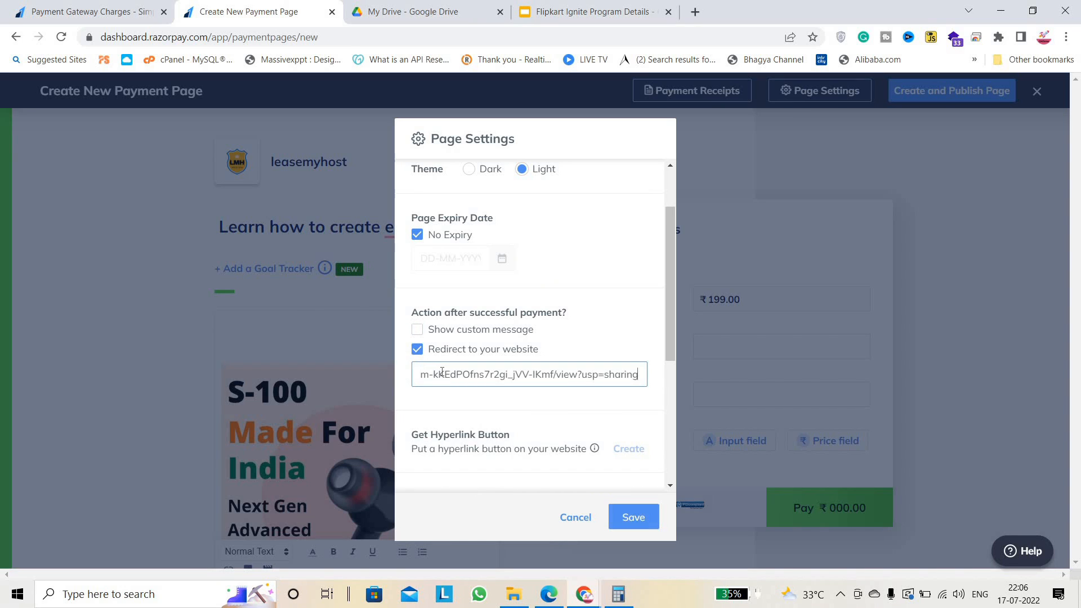
left_click(587, 434)
scroll(524, 394, "down", 1)
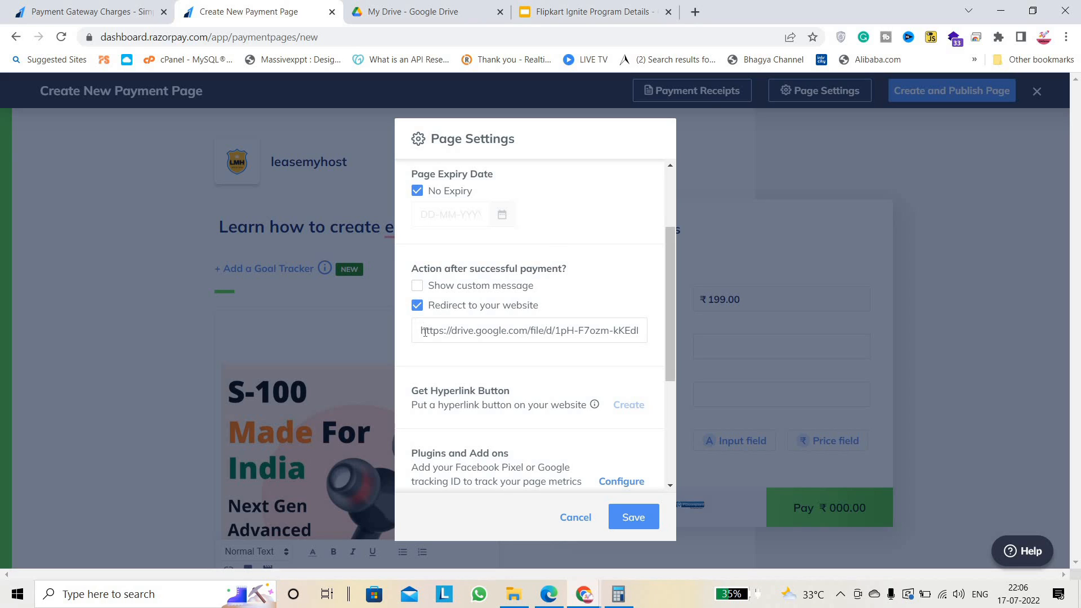
left_click_drag(425, 332, 657, 336)
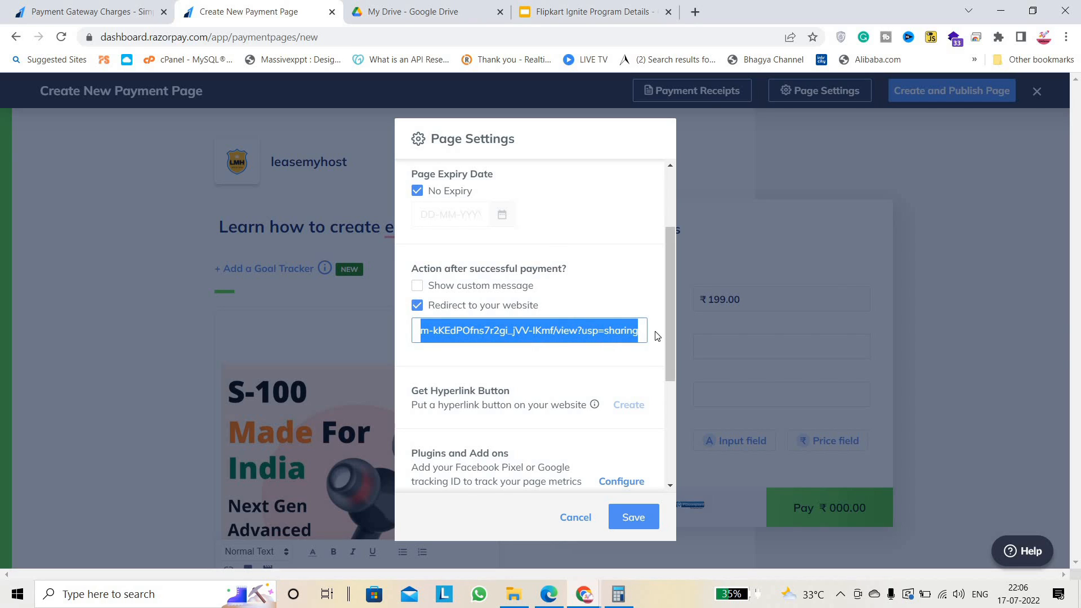
left_click(645, 358)
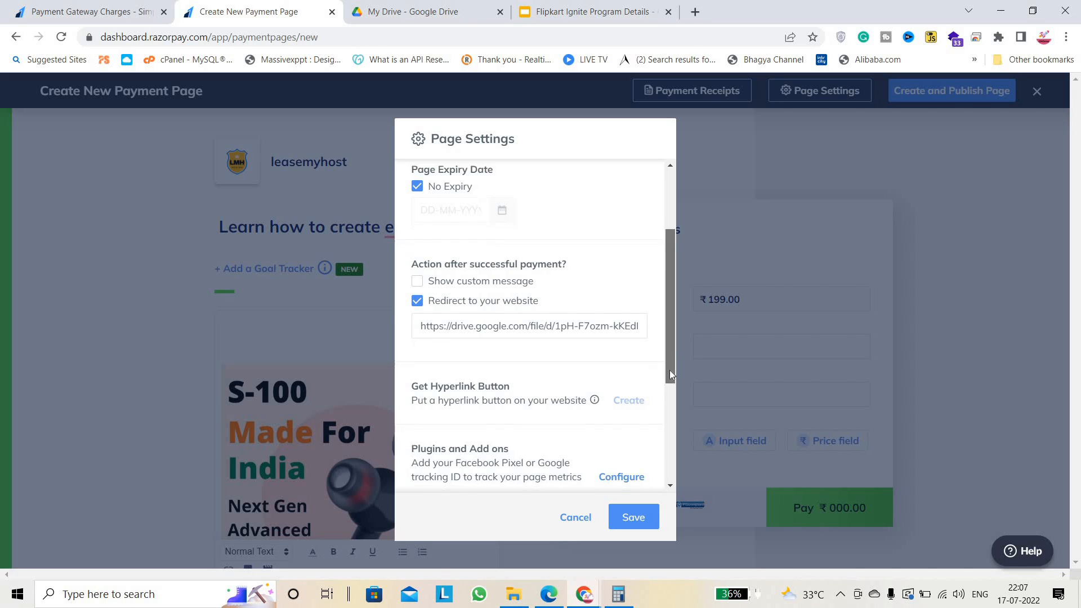
Look over the remaining Page Settings options below the redirect link.
scroll(669, 369, "down", 2)
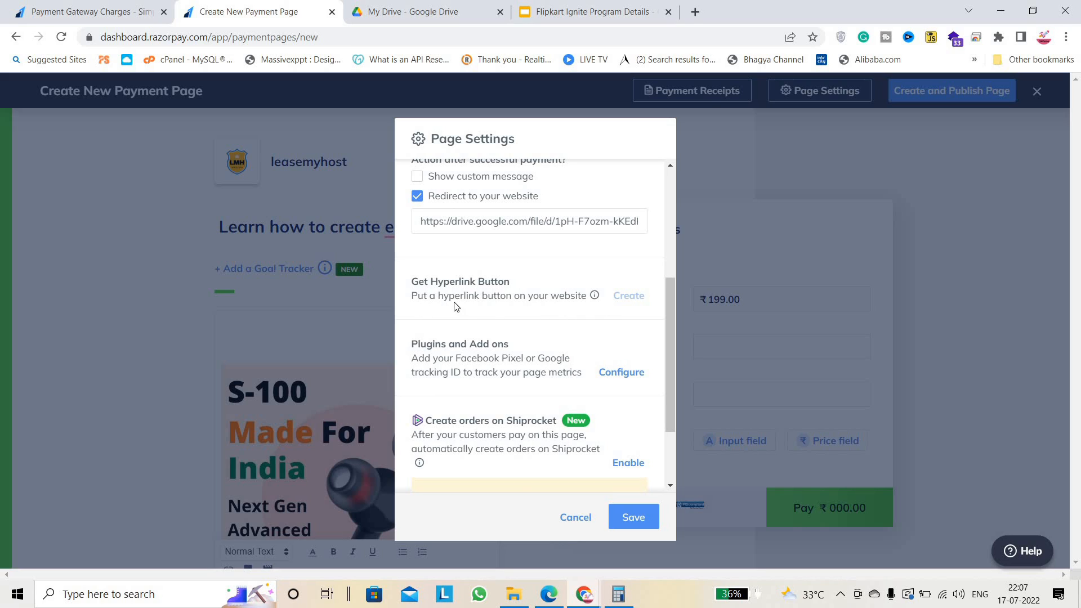
mouse_move(595, 299)
left_click_drag(669, 351, 673, 415)
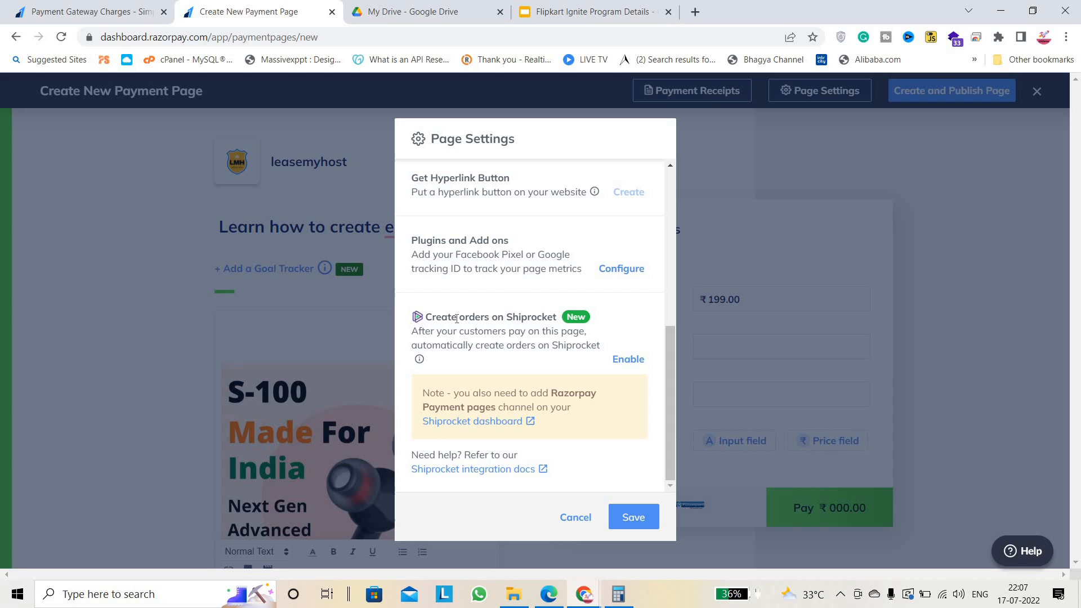
left_click_drag(443, 318, 632, 324)
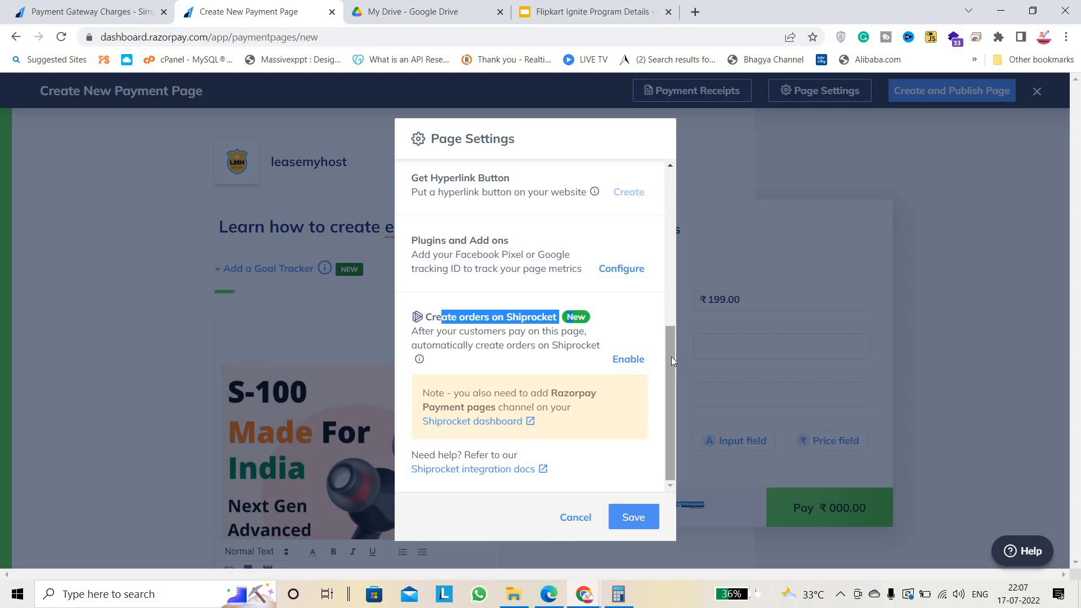
left_click_drag(671, 356, 673, 183)
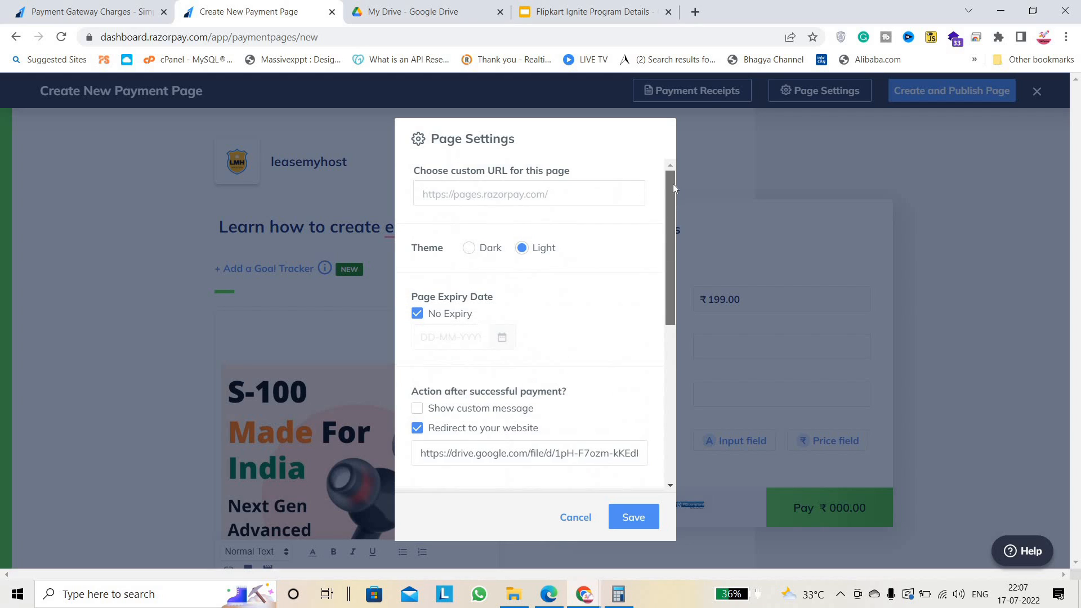
left_click(527, 193)
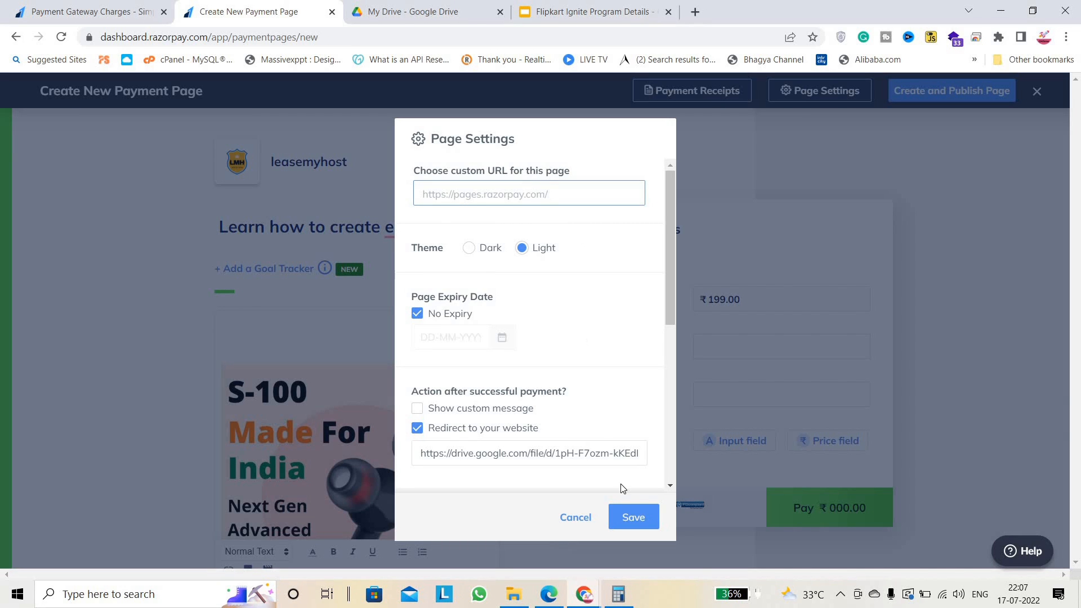
Save the settings, publish the ebook payment page, and copy its rzp.io short link.
left_click(633, 518)
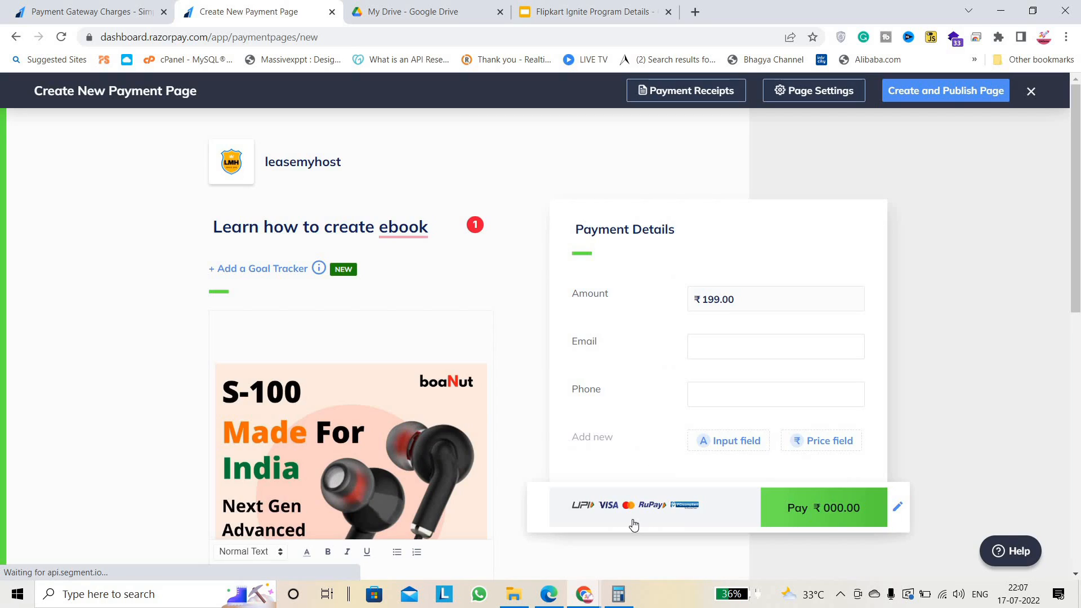
left_click(950, 92)
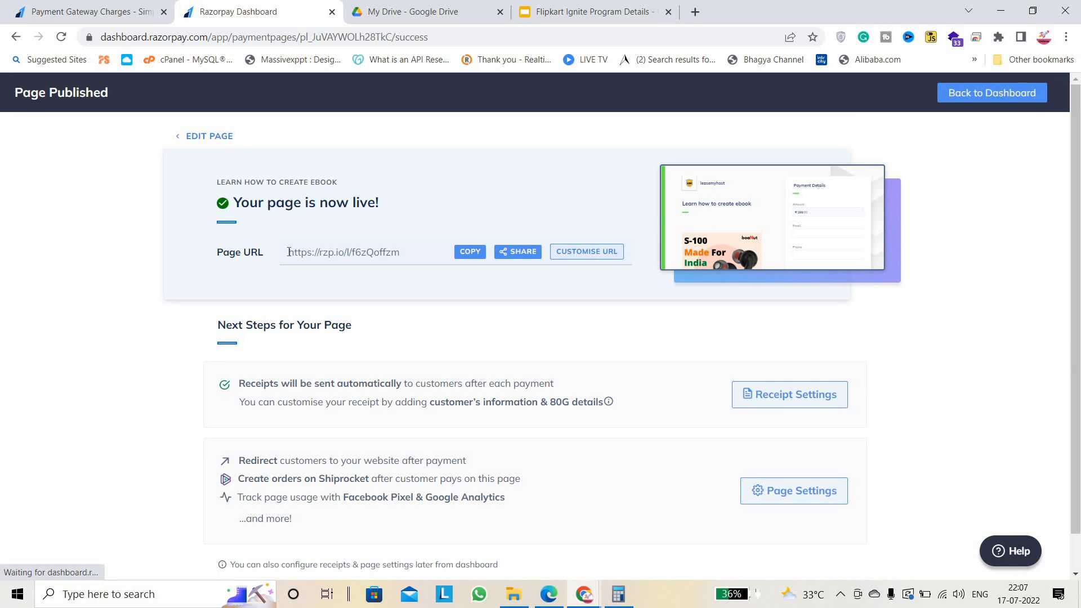
left_click_drag(289, 252, 398, 248)
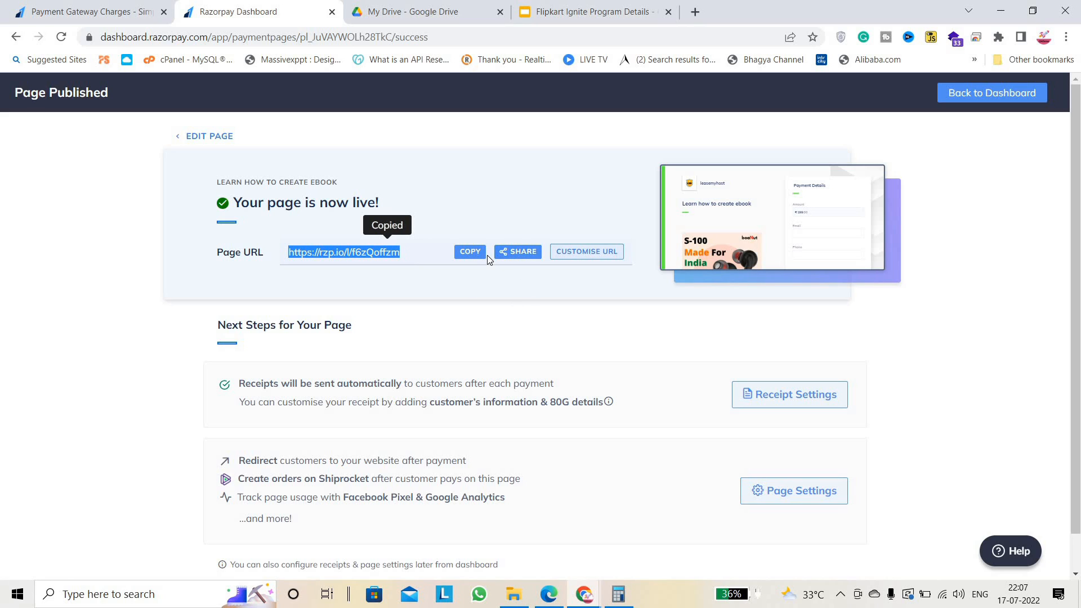
left_click(518, 301)
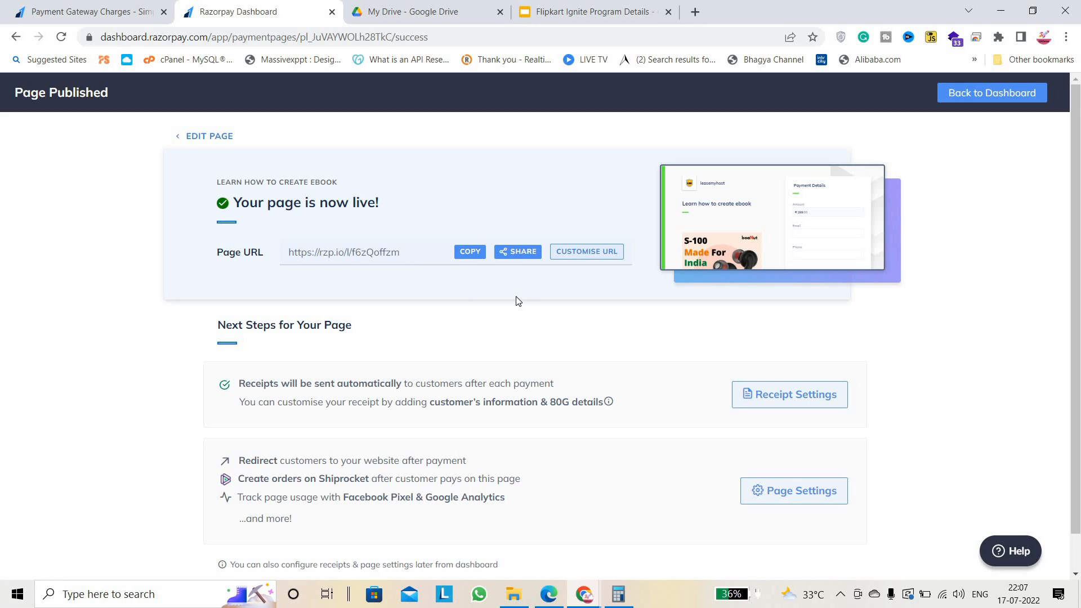
scroll(516, 301, "down", 2)
scroll(516, 301, "up", 2)
Replace the f6zQoffzm URL ending with a new custom name, save it, and copy the page link.
left_click(594, 251)
left_click(518, 201)
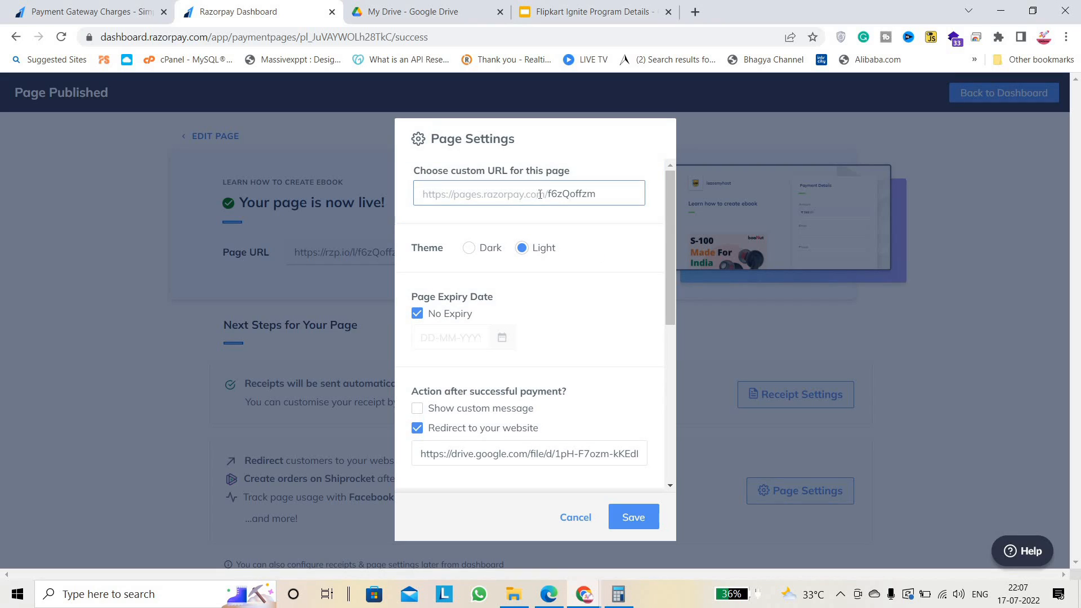
double_click(613, 196)
type("ja")
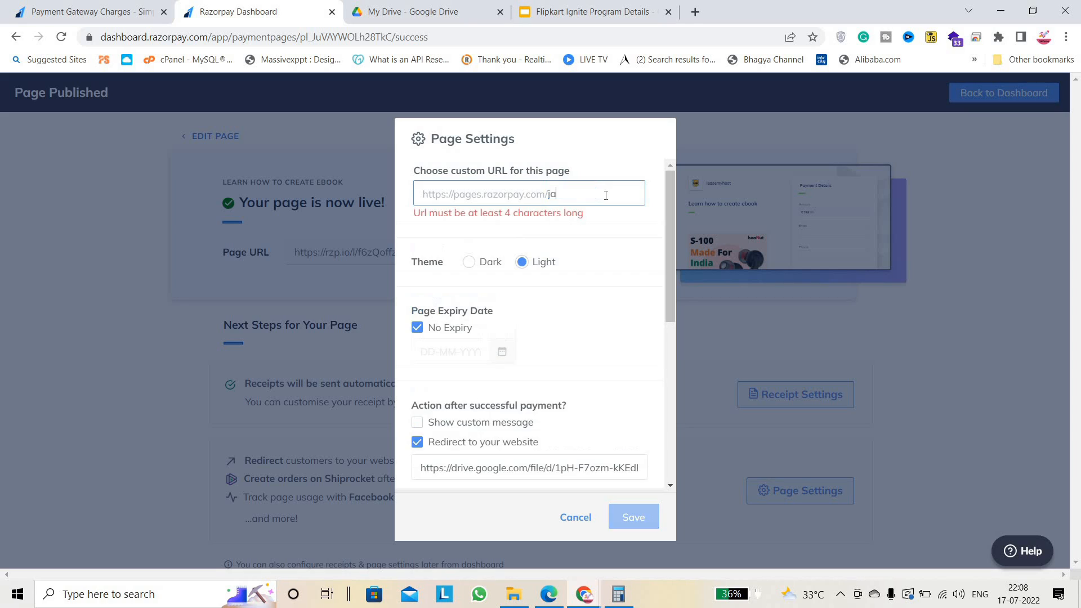
type("yantkeguides")
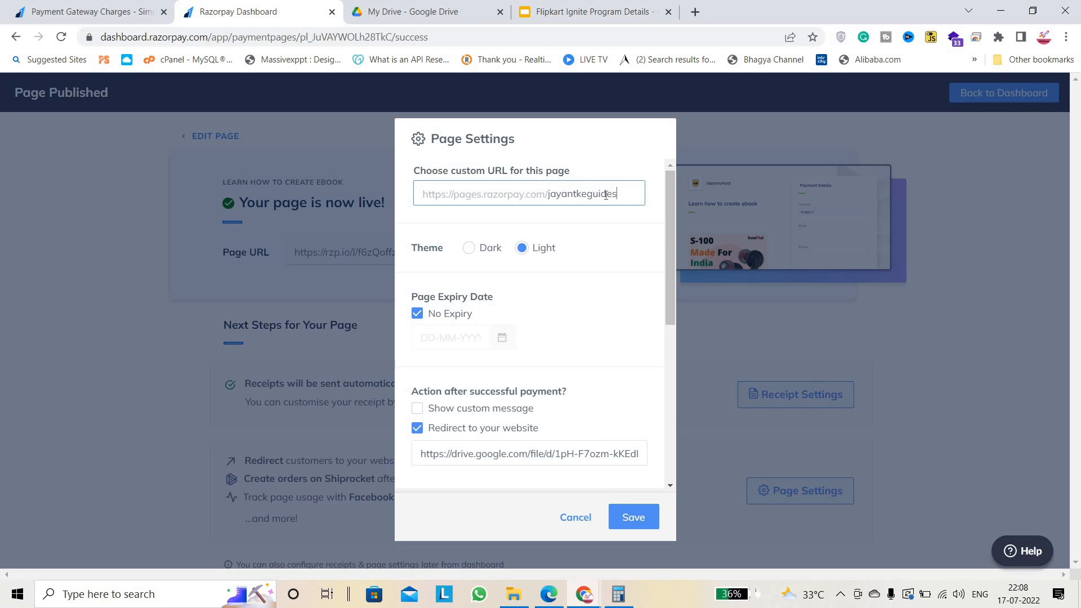
left_click(642, 522)
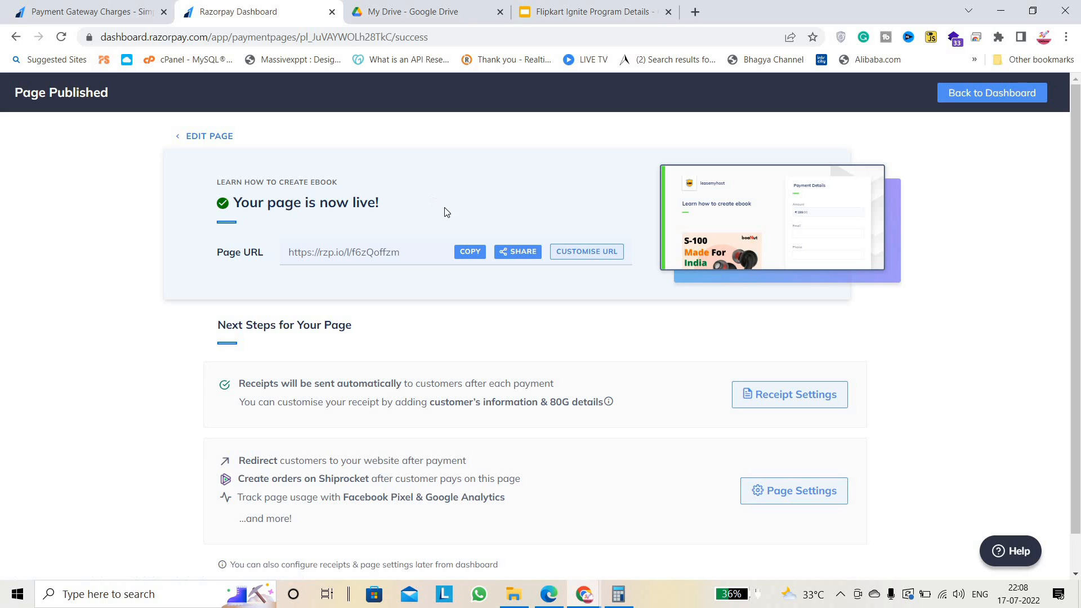
left_click(470, 255)
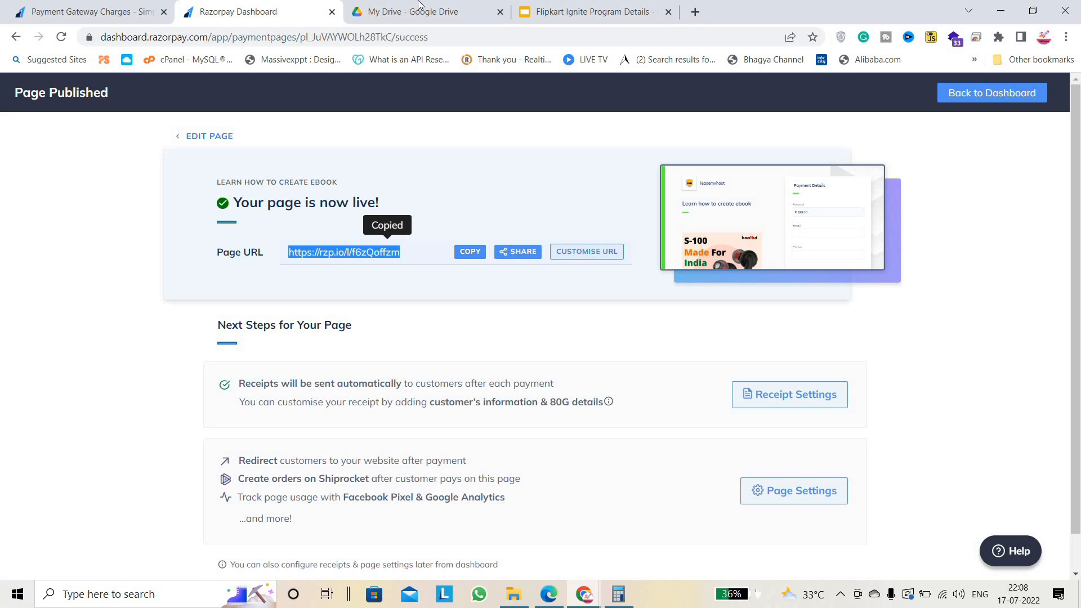
Load the copied payment page link in another browser tab.
left_click(591, 12)
left_click(505, 36)
key("ctrl+v")
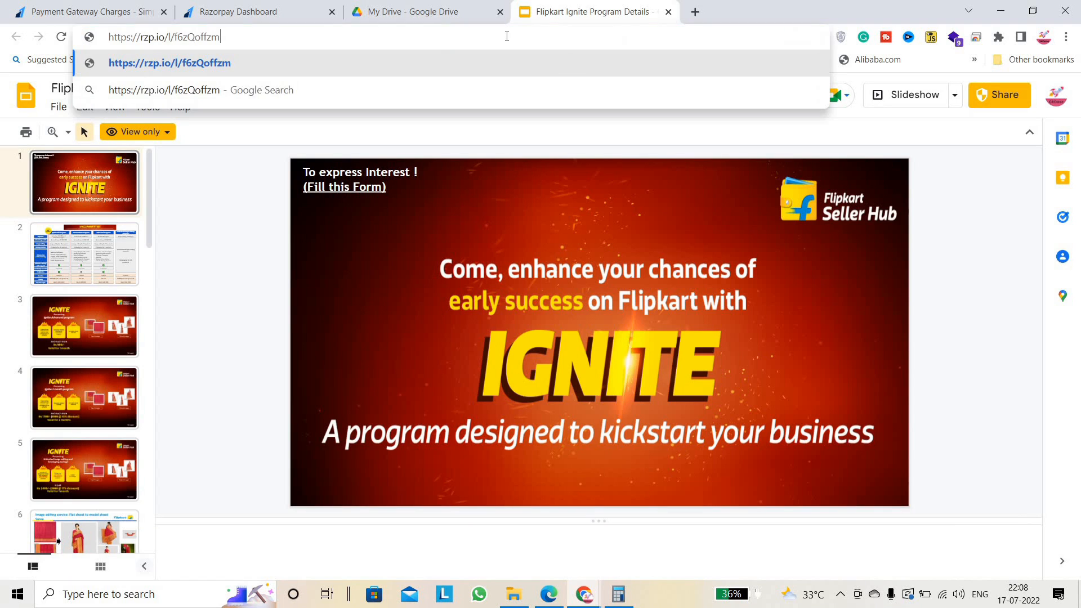
key("Return")
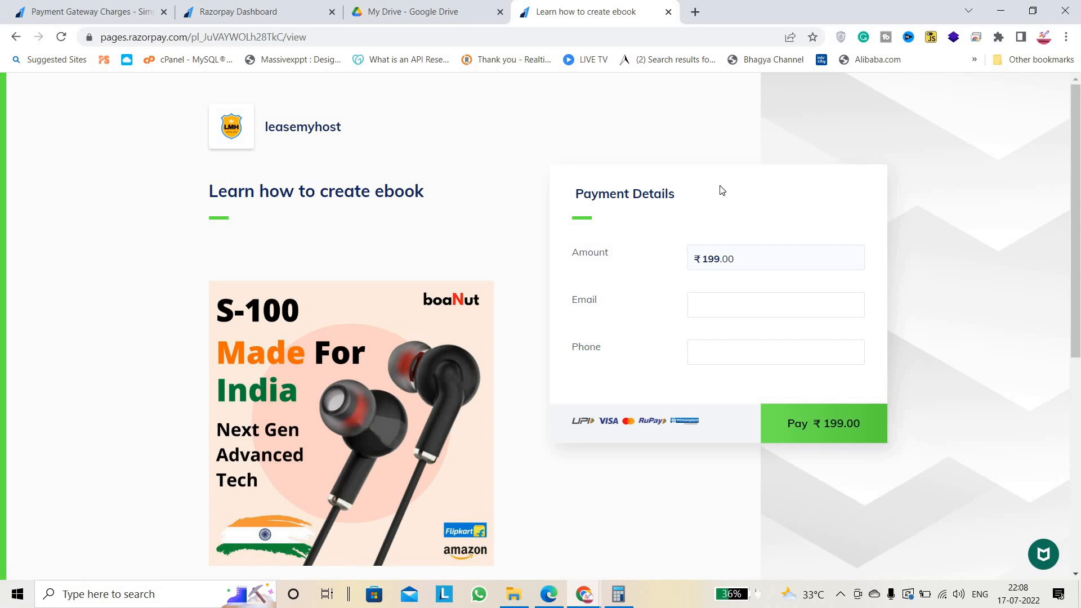
scroll(540, 327, "down", 7)
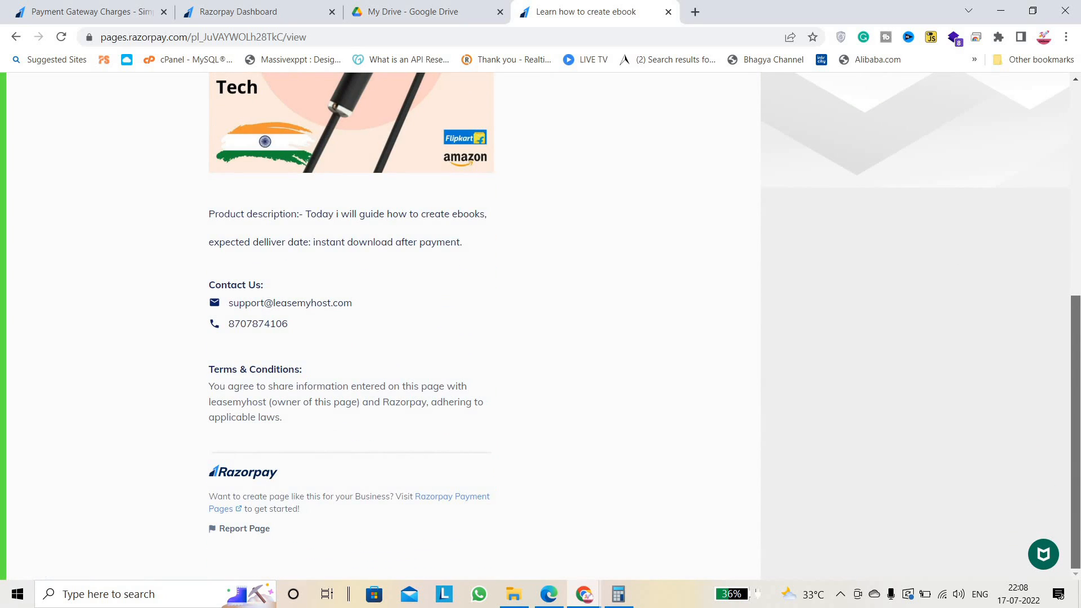
scroll(540, 327, "up", 6)
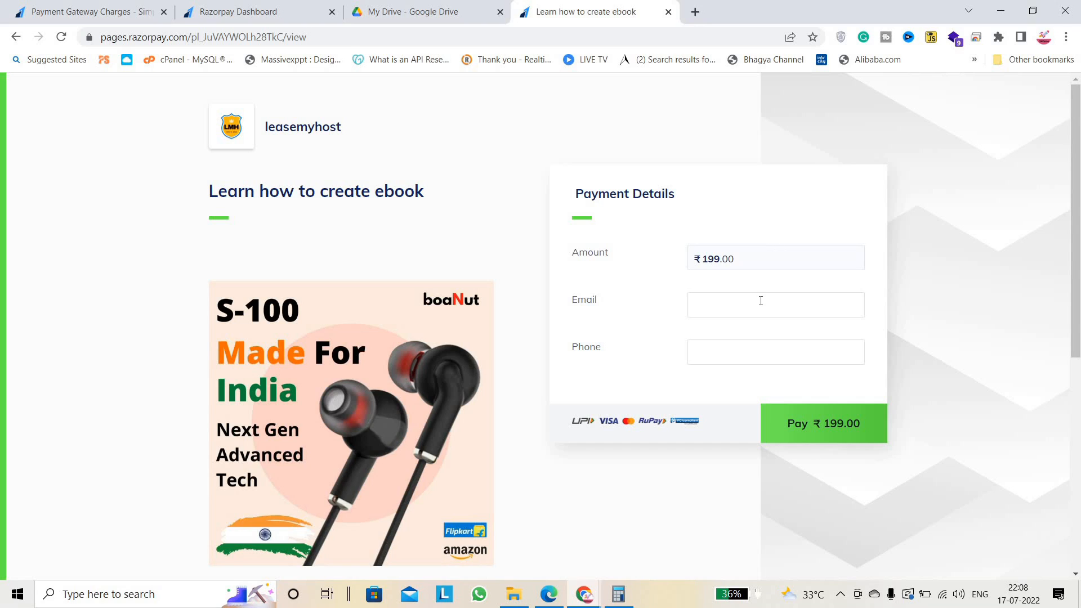
Enter a test email and phone number, submit the ₹199 payment, then close the checkout window.
left_click(759, 301)
left_click(727, 346)
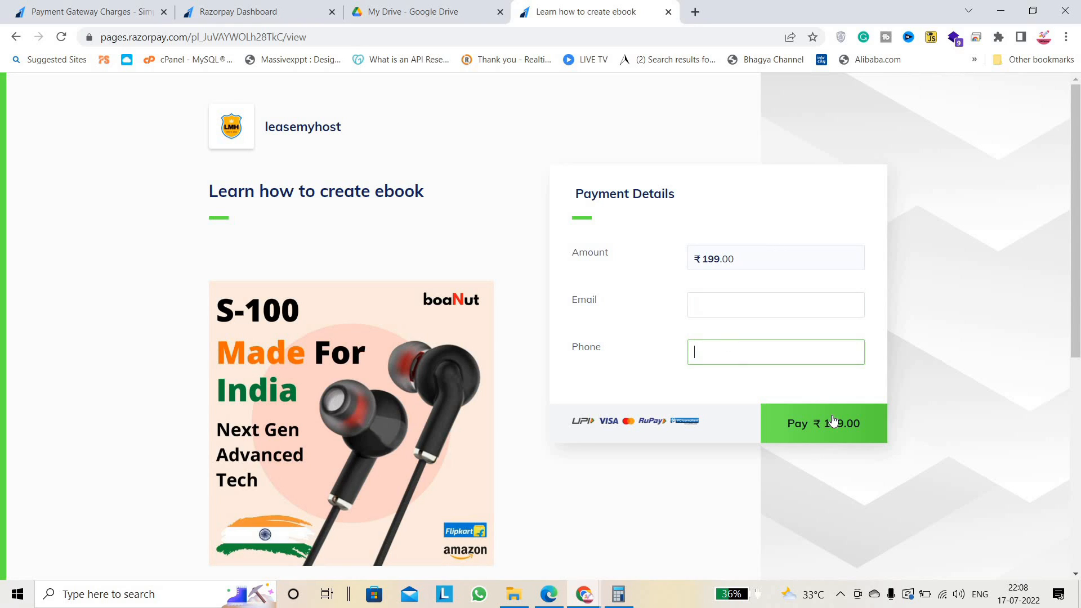
left_click(832, 427)
left_click(732, 314)
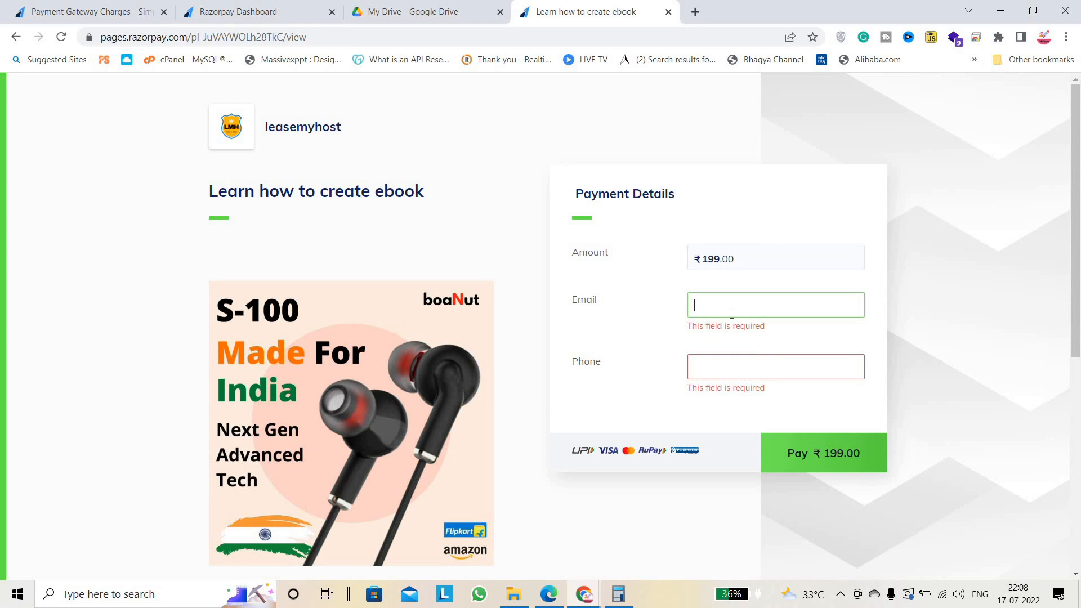
key("Tab")
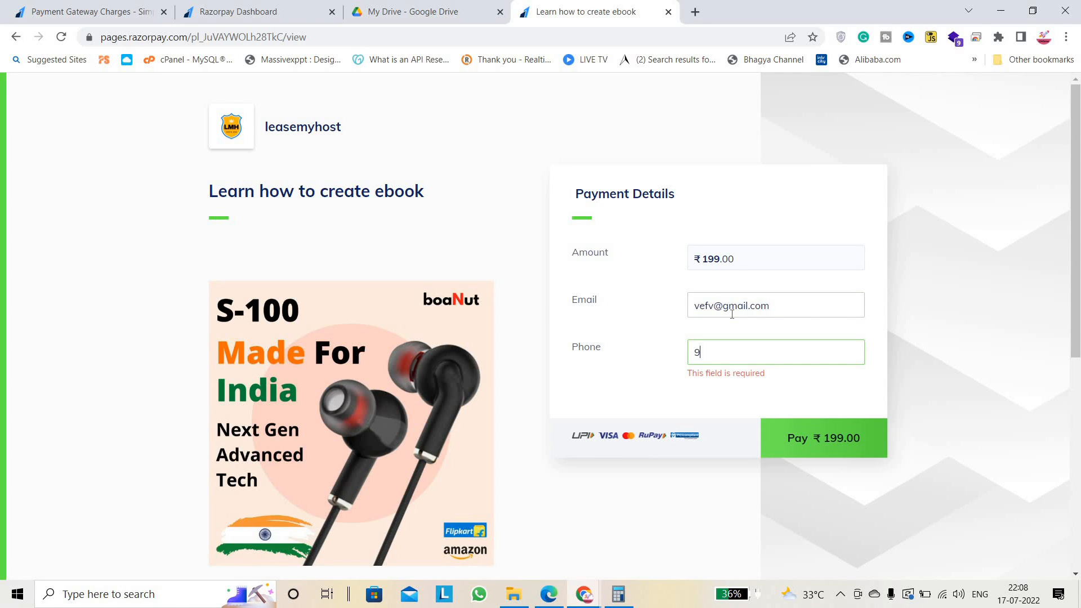
left_click(823, 438)
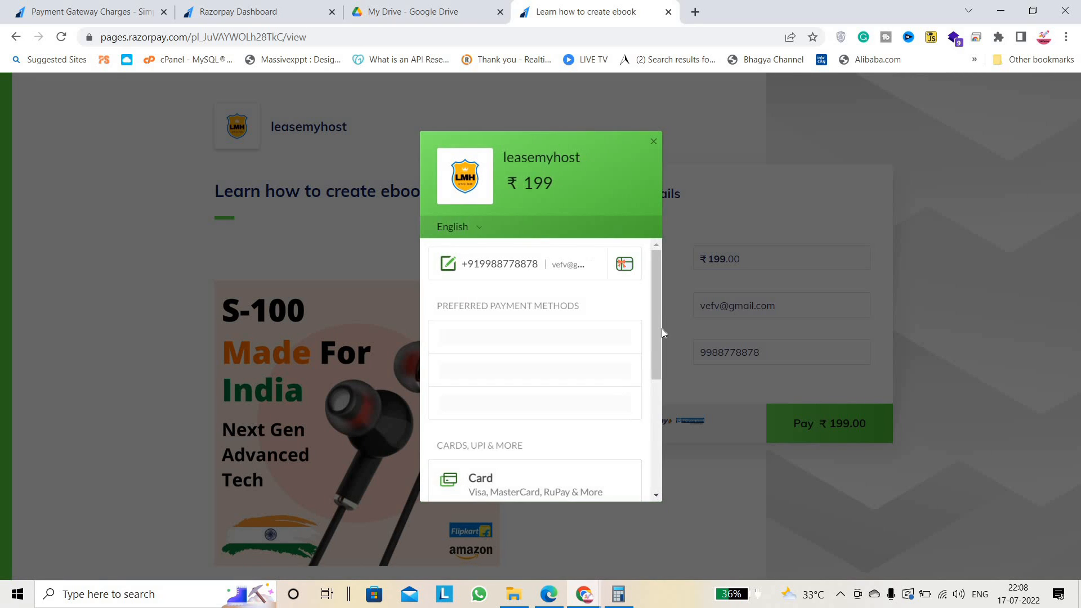
left_click_drag(658, 305, 659, 100)
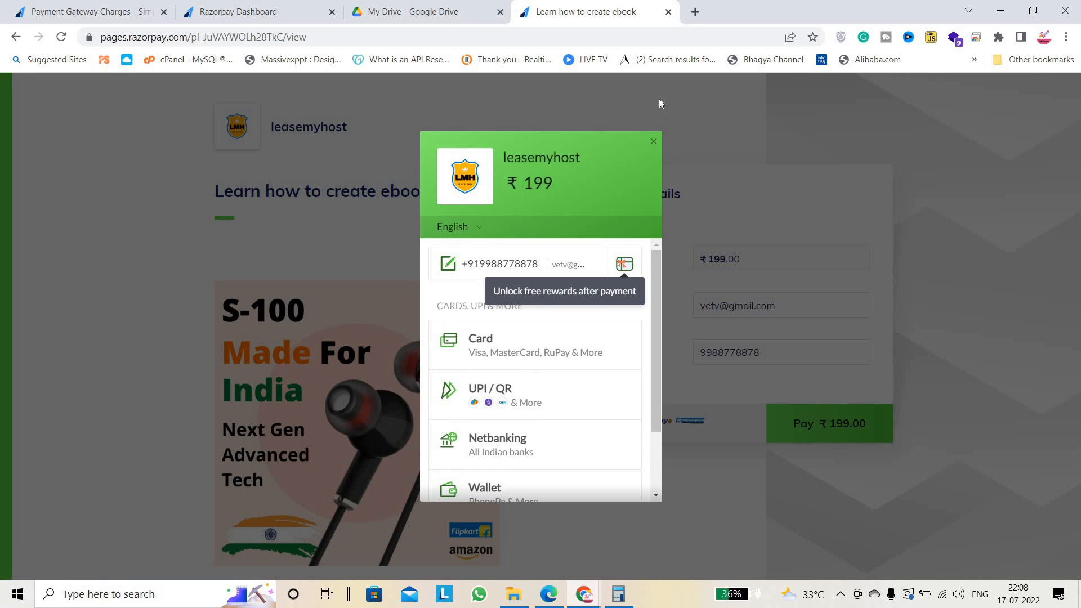
left_click(652, 142)
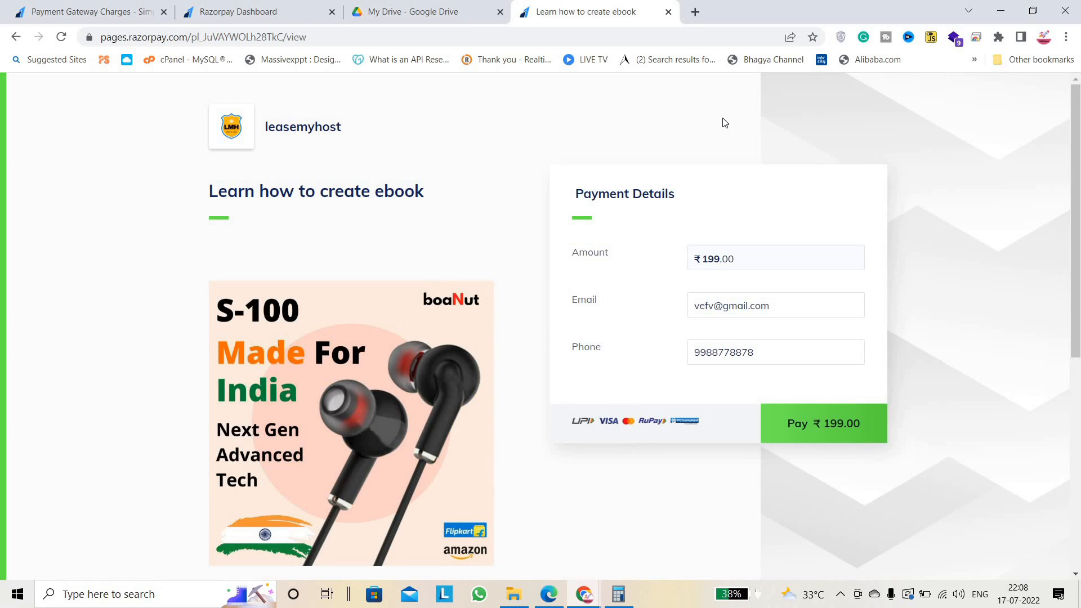